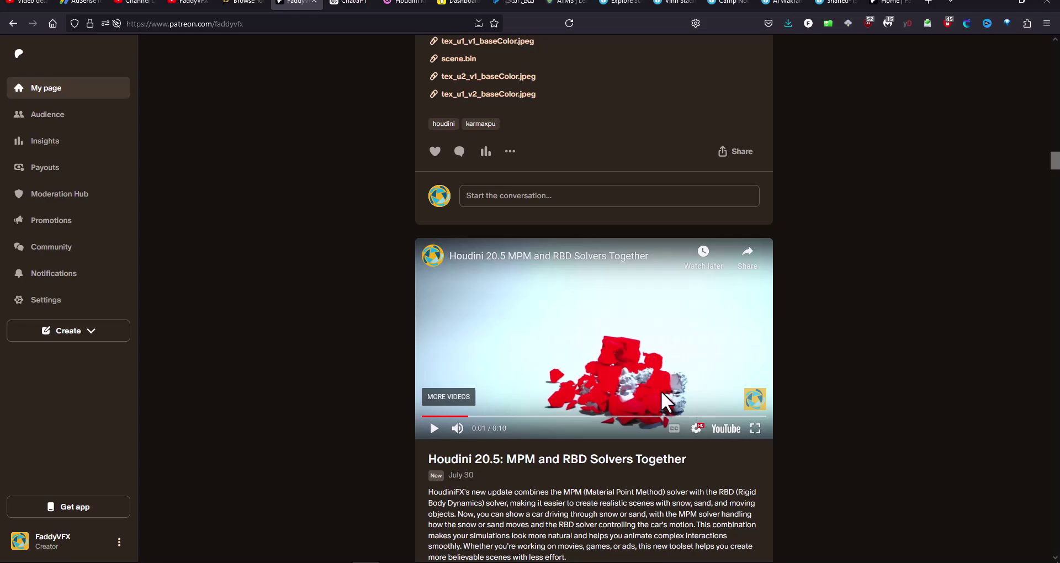
- Browse the Houdini posts on the creator's Patreon page
scroll(658, 387, up, 6)
scroll(657, 389, up, 20)
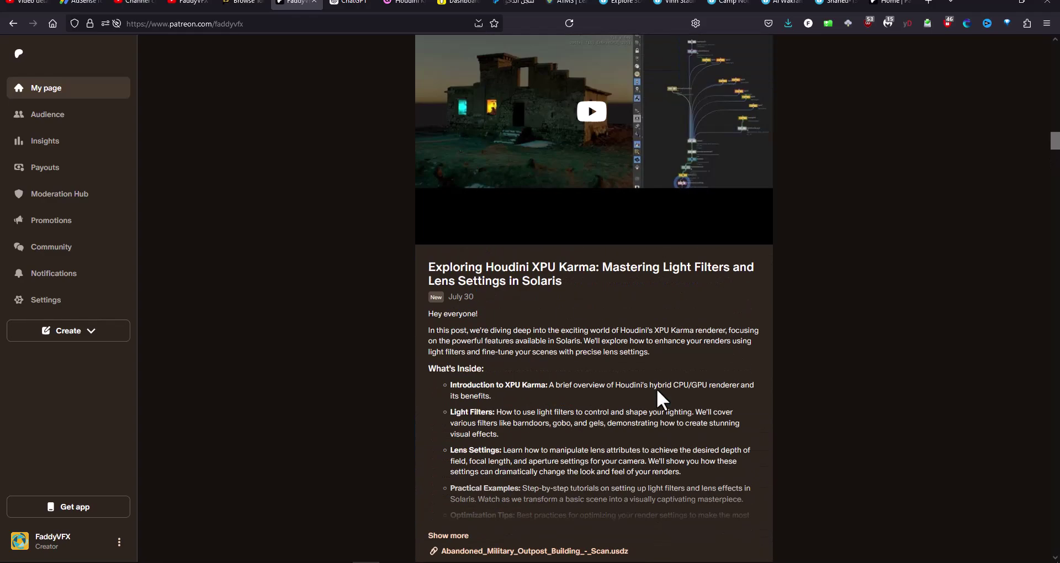
scroll(654, 389, up, 10)
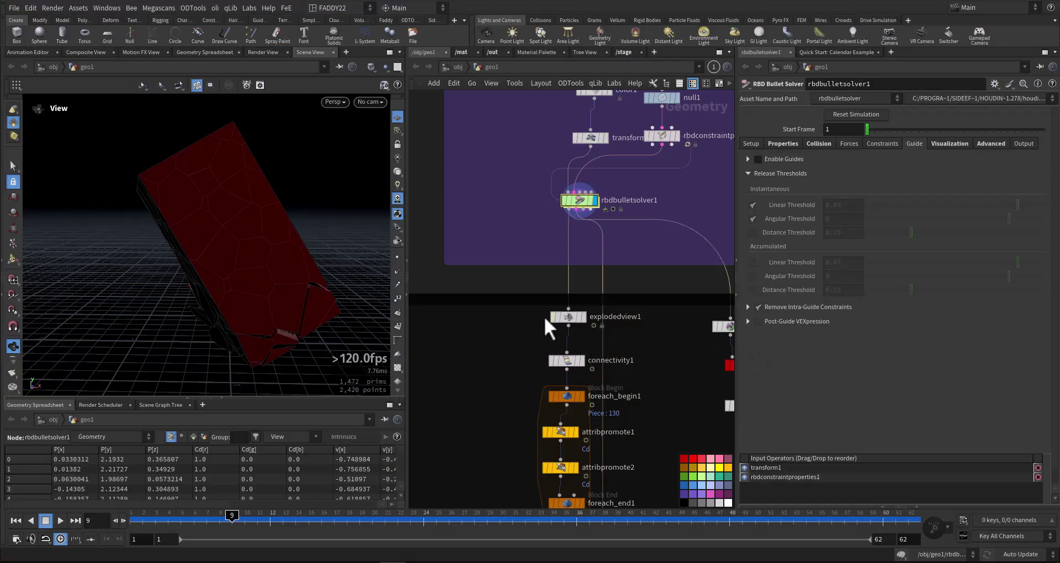
- Switch to Houdini, display the box1 node at the start of the RBD network and examine its shape and parameters
scroll(546, 319, down, 10)
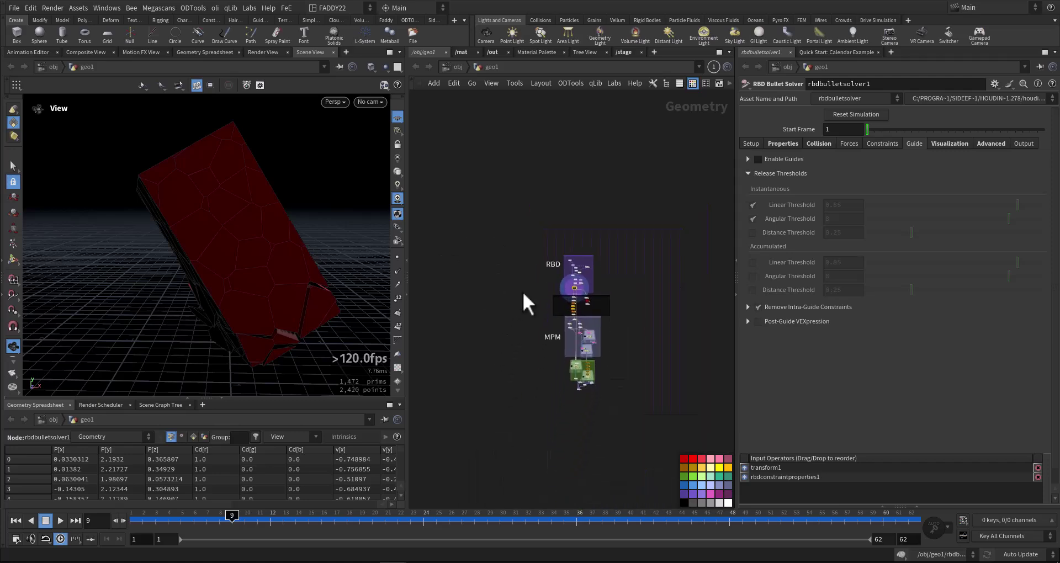
scroll(565, 319, up, 5)
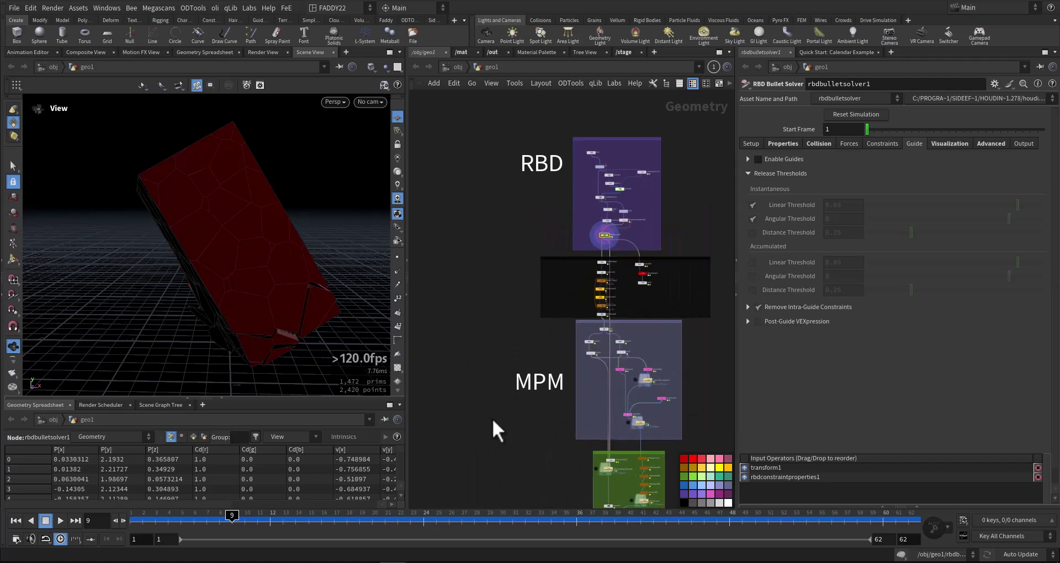
middle_drag(531, 269, 489, 358)
scroll(561, 291, up, 8)
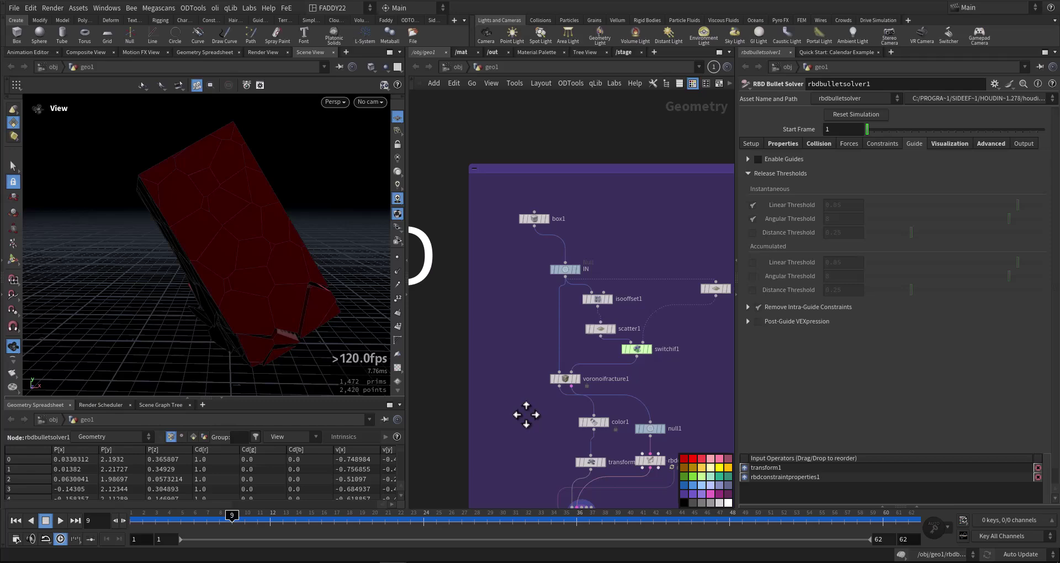
scroll(525, 338, up, 4)
click(573, 263)
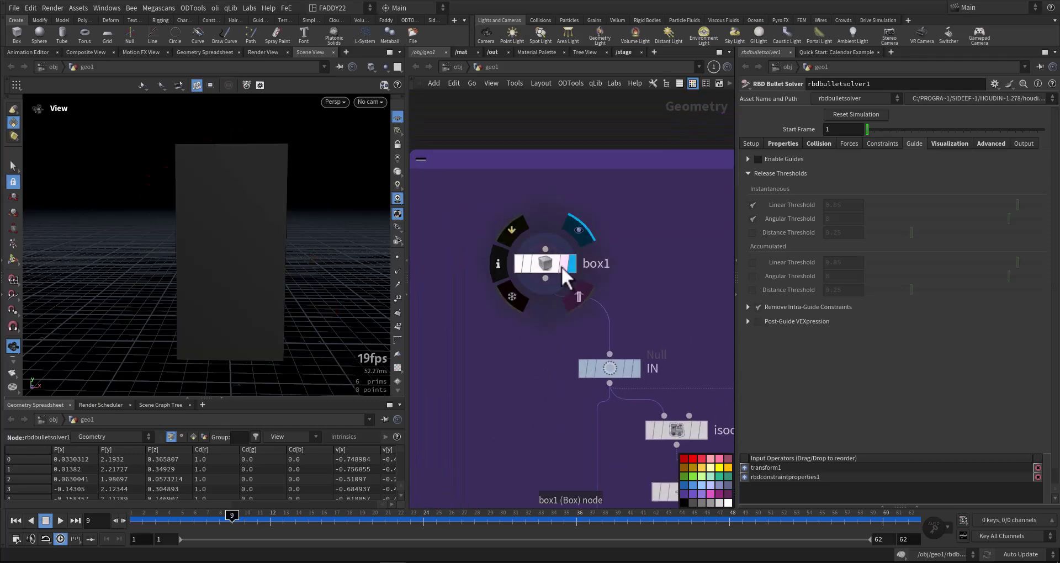
click(548, 262)
drag(272, 246, 381, 298)
- Display isooffset1 and examine its fog volume, and display scatter1 with its scatter parameters
middle_drag(607, 375, 568, 260)
middle_drag(598, 348, 544, 251)
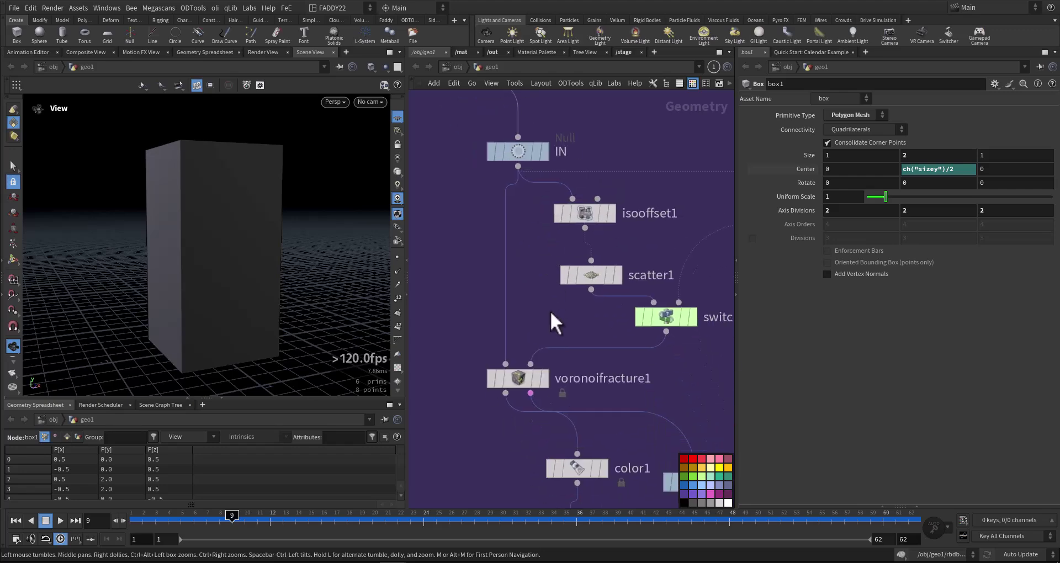
middle_drag(551, 313, 578, 281)
click(639, 190)
click(605, 185)
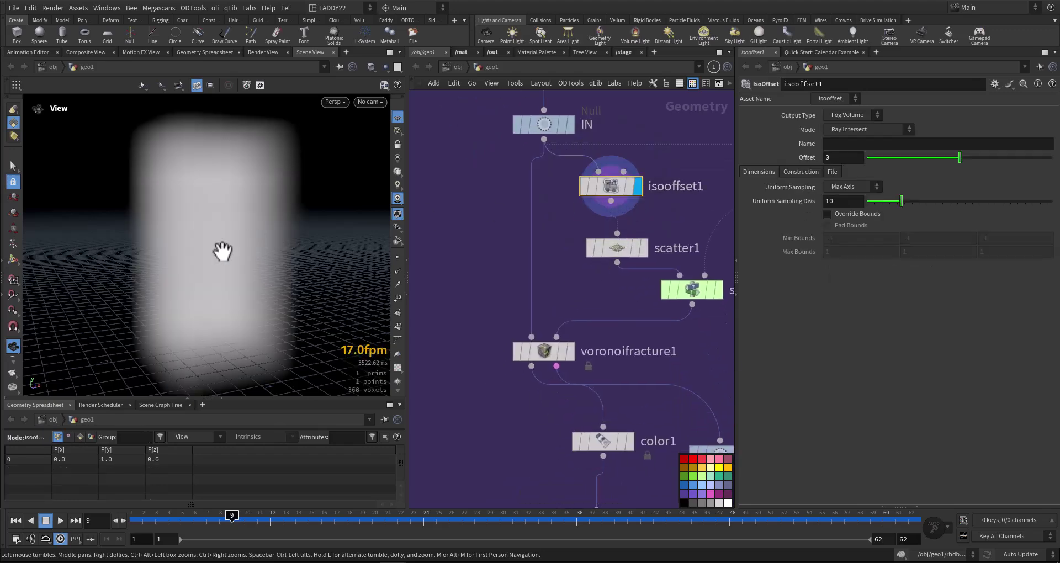
middle_drag(220, 252, 260, 258)
drag(260, 258, 226, 256)
drag(218, 299, 210, 276)
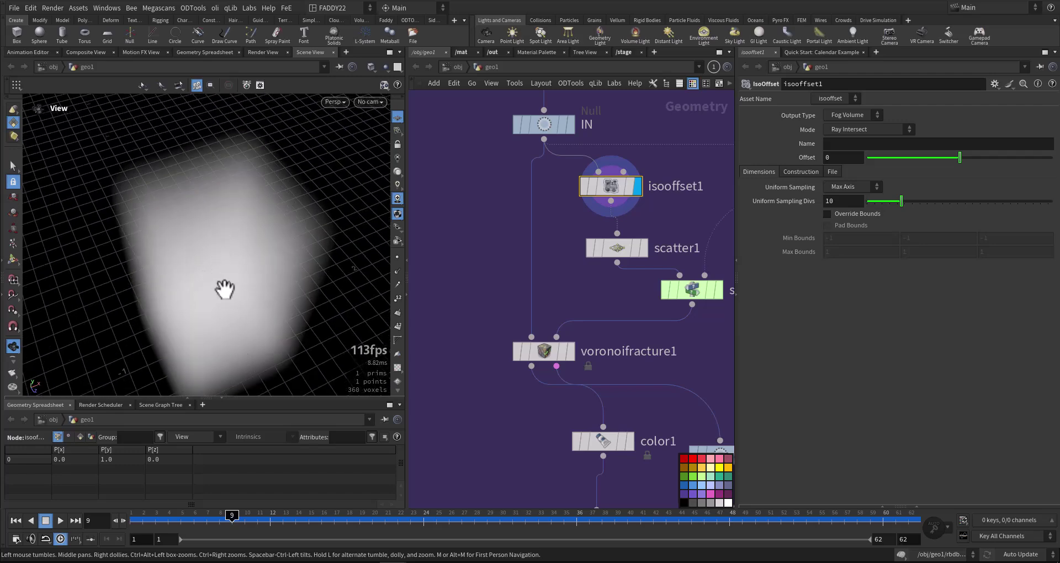
click(643, 251)
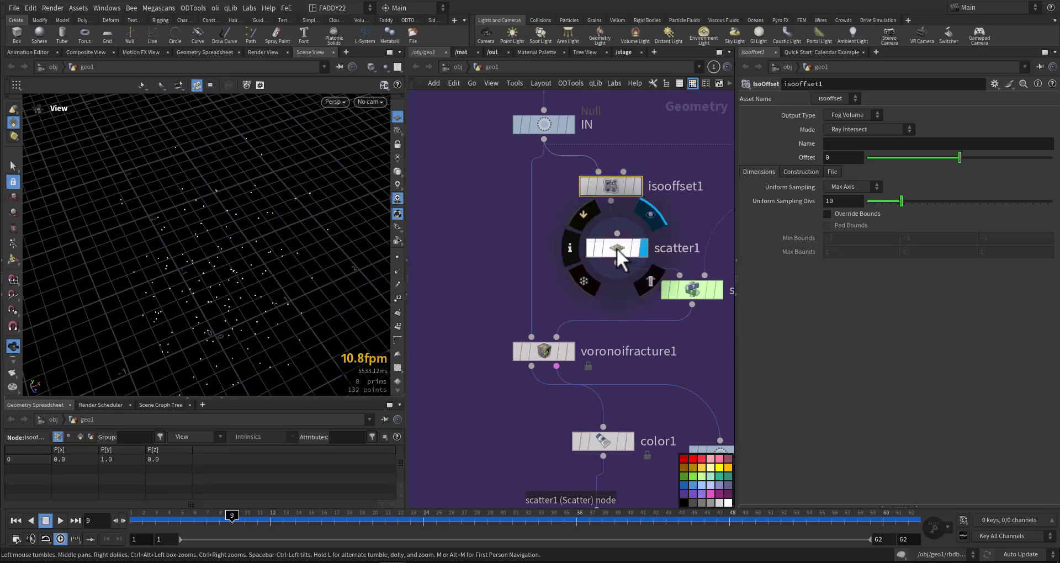
click(619, 253)
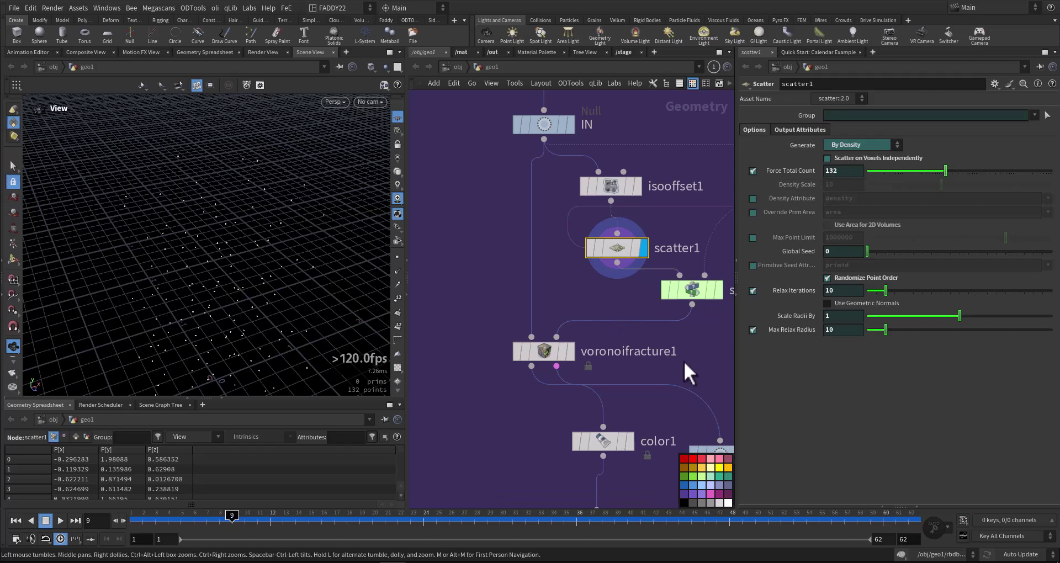
- Display voronoifracture1, open its parameters and examine the fractured box from another angle
middle_drag(701, 362, 685, 271)
scroll(603, 298, down, 1)
click(553, 250)
click(538, 249)
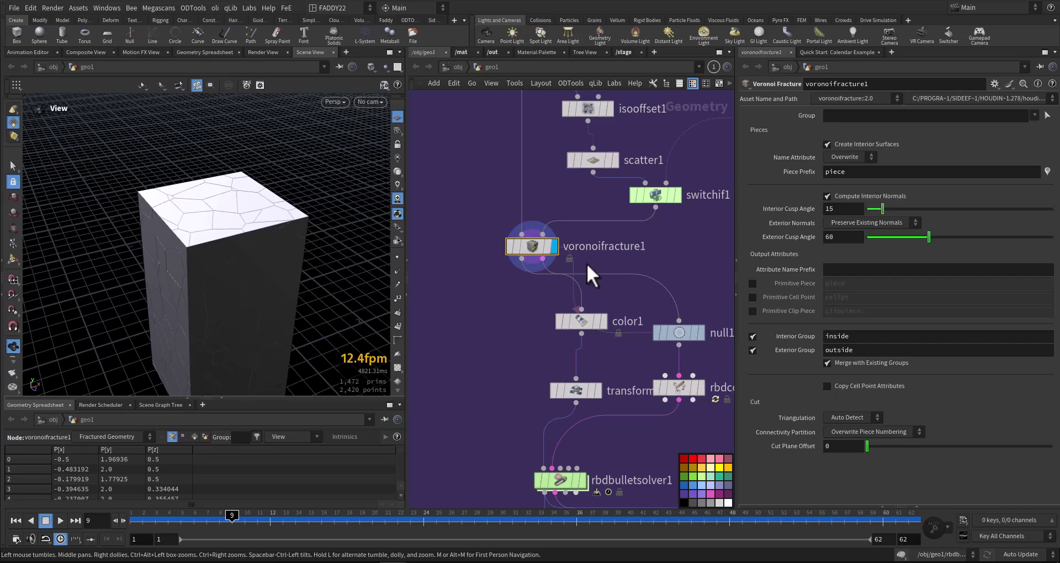
drag(227, 278, 272, 271)
mouse_move(608, 329)
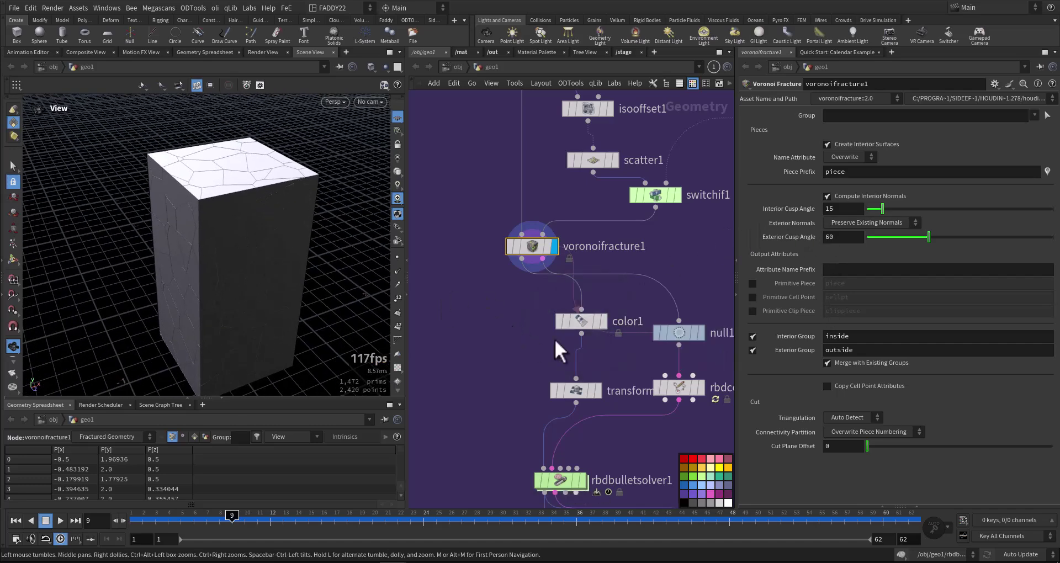
- Move the color1 node below voronoifracture1, display it and open its parameters
drag(582, 322, 525, 362)
middle_drag(525, 361, 558, 362)
scroll(558, 361, up, 1)
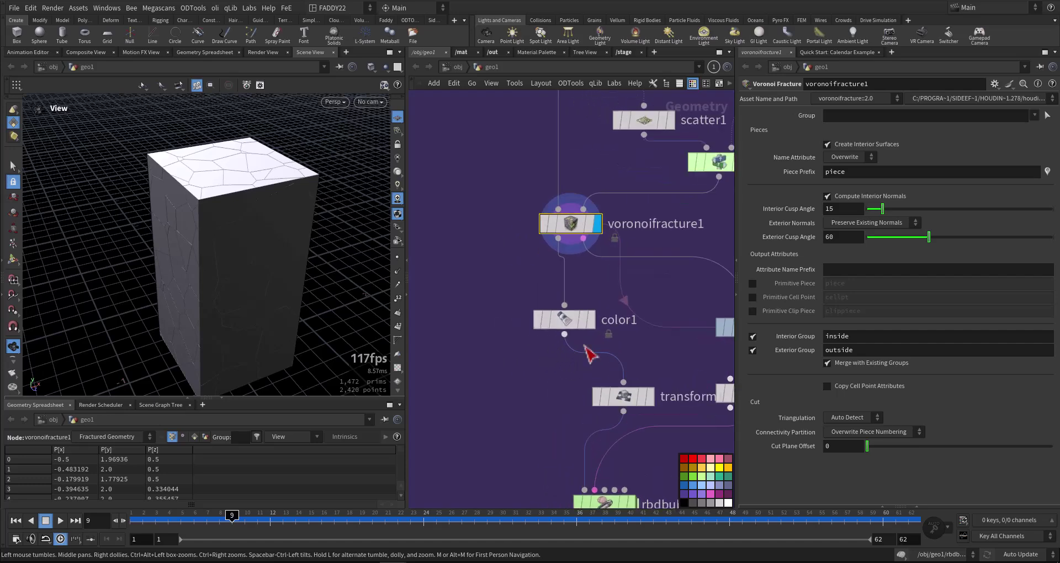
click(589, 325)
click(549, 321)
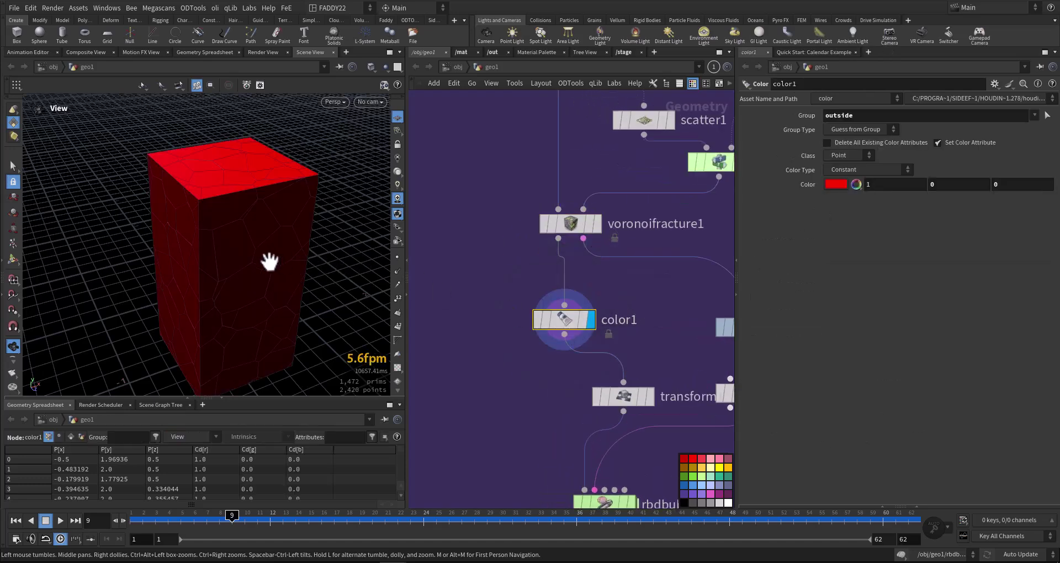
drag(270, 262, 317, 273)
- Compare the exterior group name in voronoifracture1 with the group used by color1
click(579, 226)
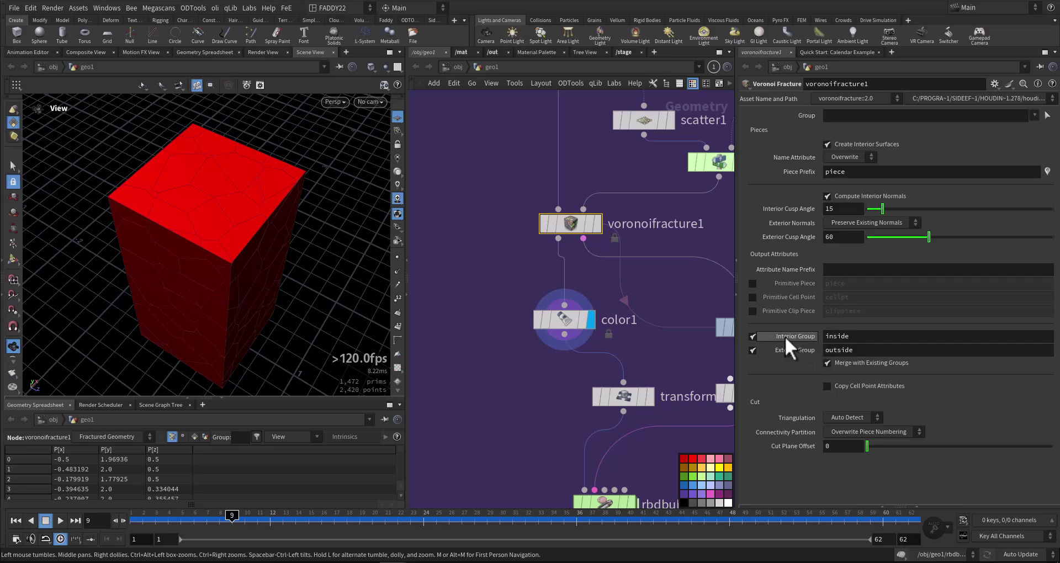
drag(812, 351, 661, 319)
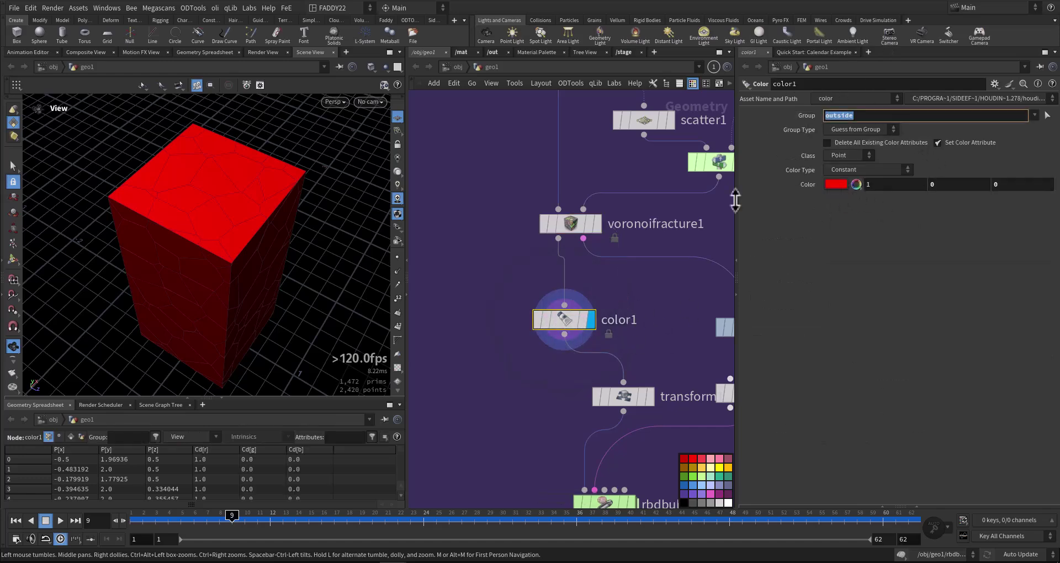
drag(269, 241, 304, 245)
- Display null1 and examine the constraint network coming from voronoifracture1's second output
middle_drag(534, 376, 483, 316)
scroll(482, 286, down, 2)
scroll(640, 271, up, 5)
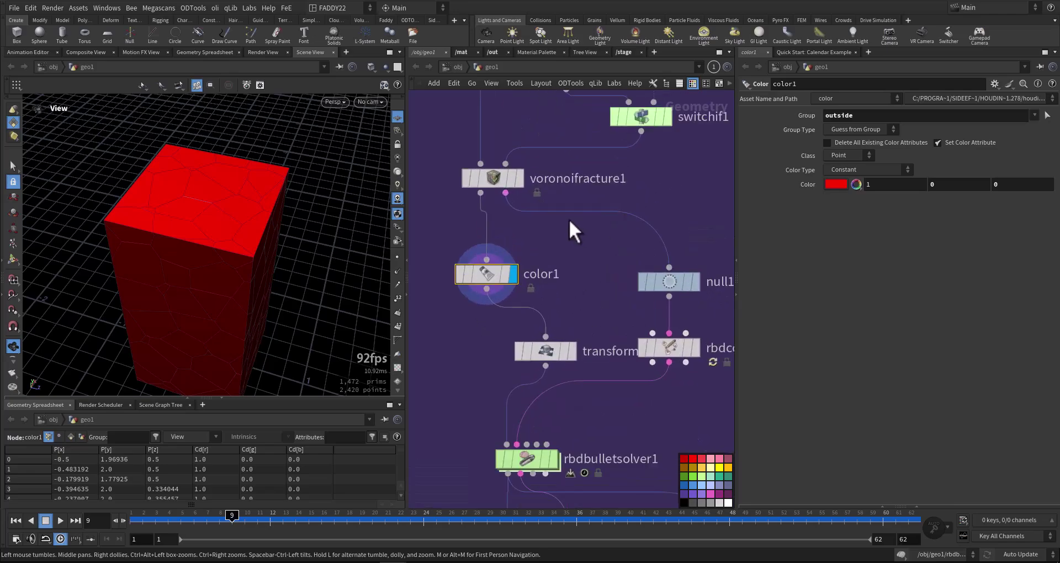
click(617, 250)
click(590, 244)
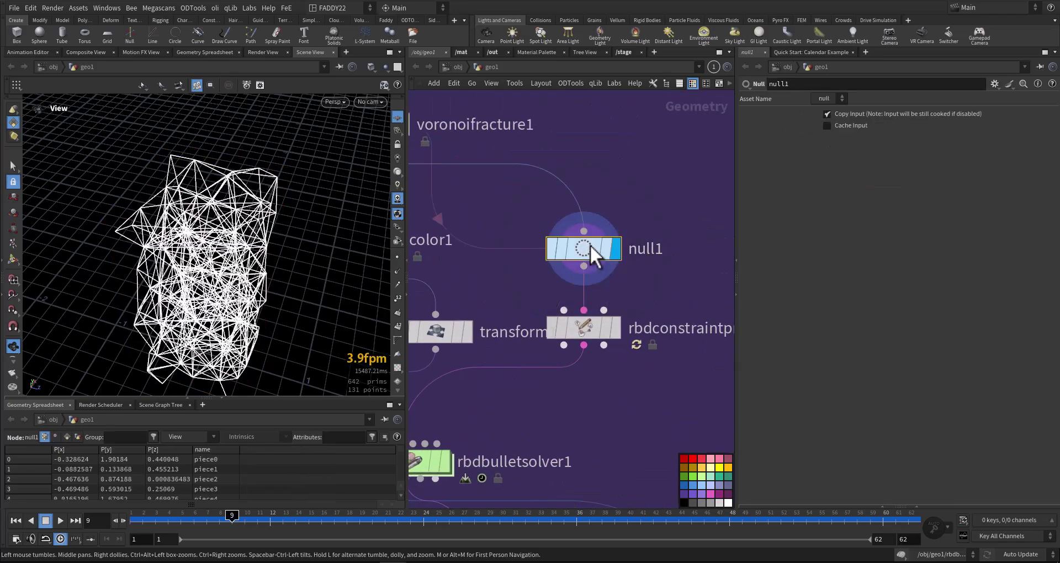
drag(265, 279, 243, 309)
middle_drag(606, 402, 615, 334)
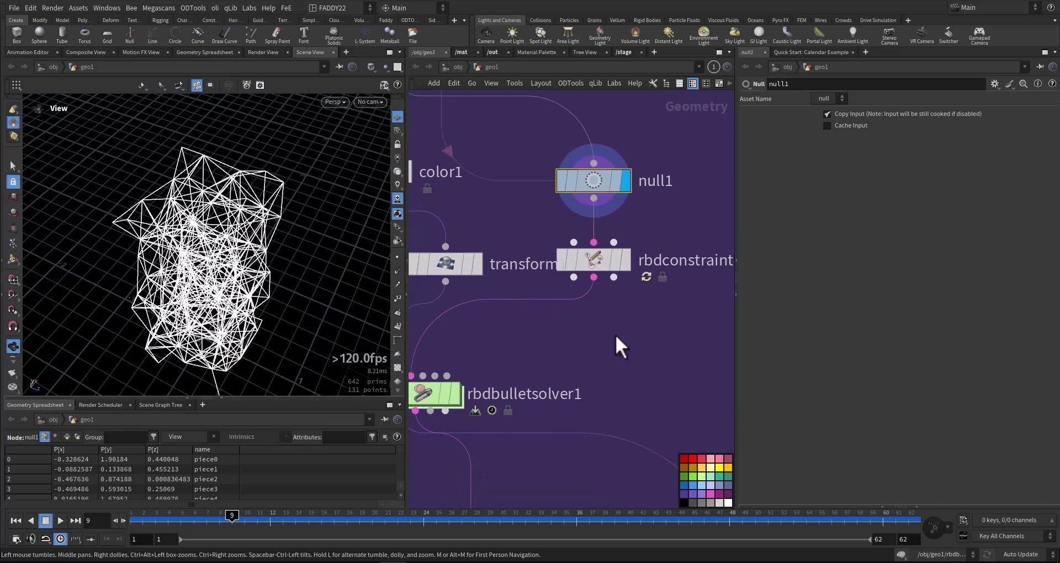
- Display rbdconstraintproperties1 and open its Glue constraint parameters
click(626, 261)
middle_drag(655, 362, 552, 363)
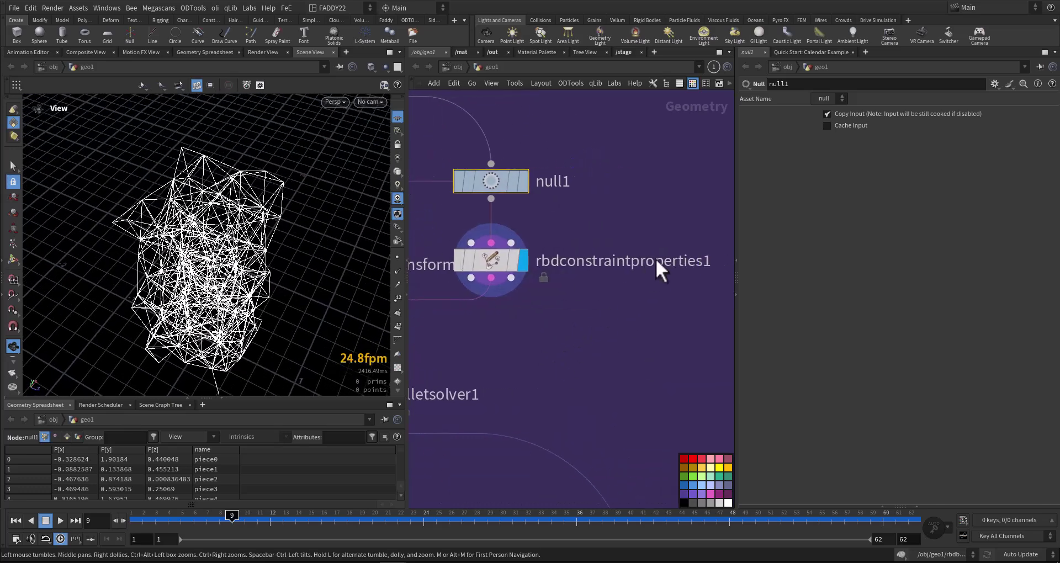
click(495, 269)
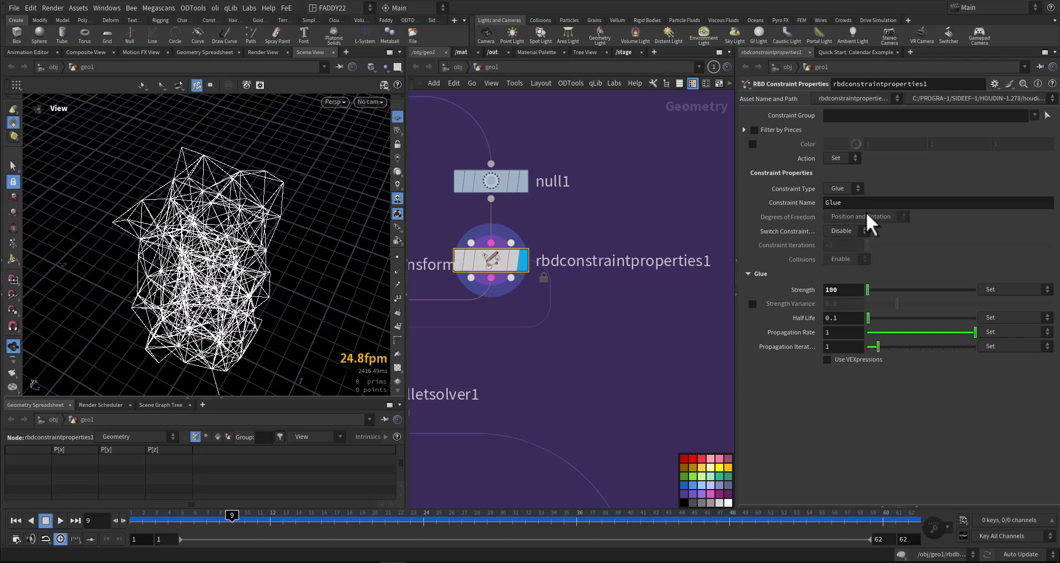
- Trace the constraint wiring through null1 and examine the rbdconstraintproperties1 node info for its constraint geometry attributes
middle_drag(630, 341, 671, 390)
middle_drag(606, 284, 746, 411)
scroll(604, 349, down, 2)
scroll(605, 349, right, 1)
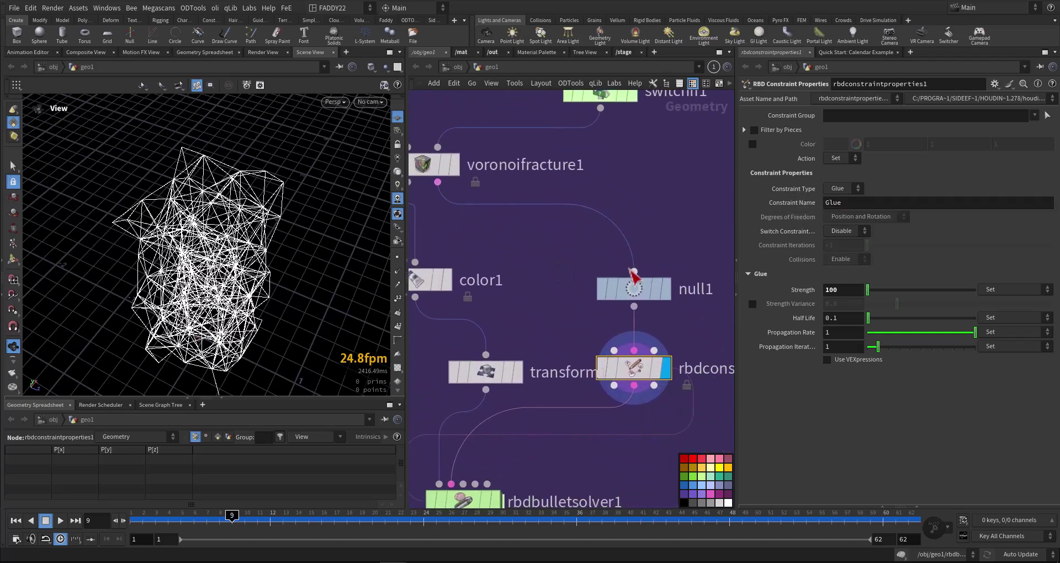
mouse_move(635, 273)
middle_drag(671, 442, 589, 397)
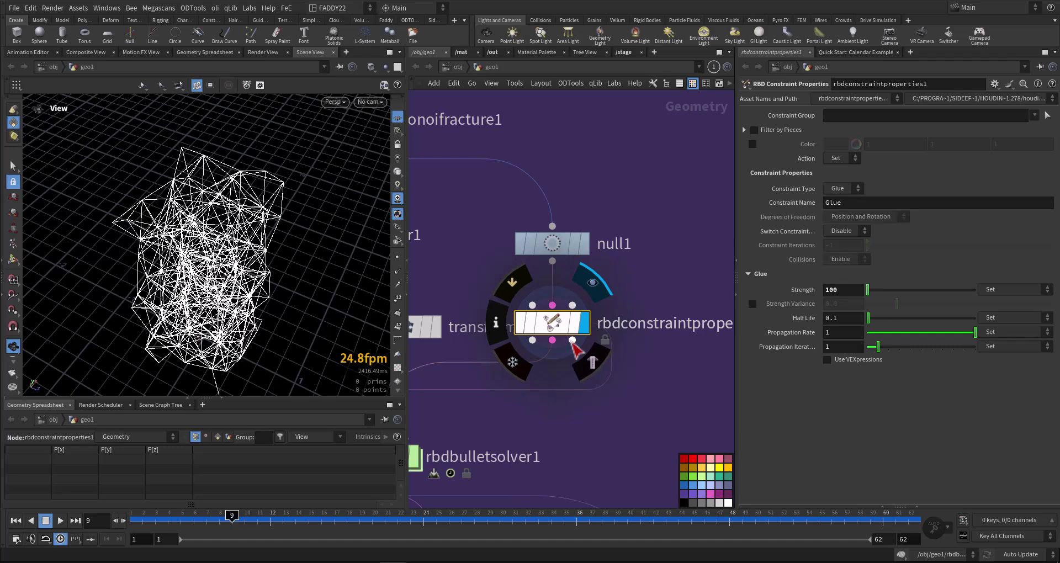
mouse_move(553, 341)
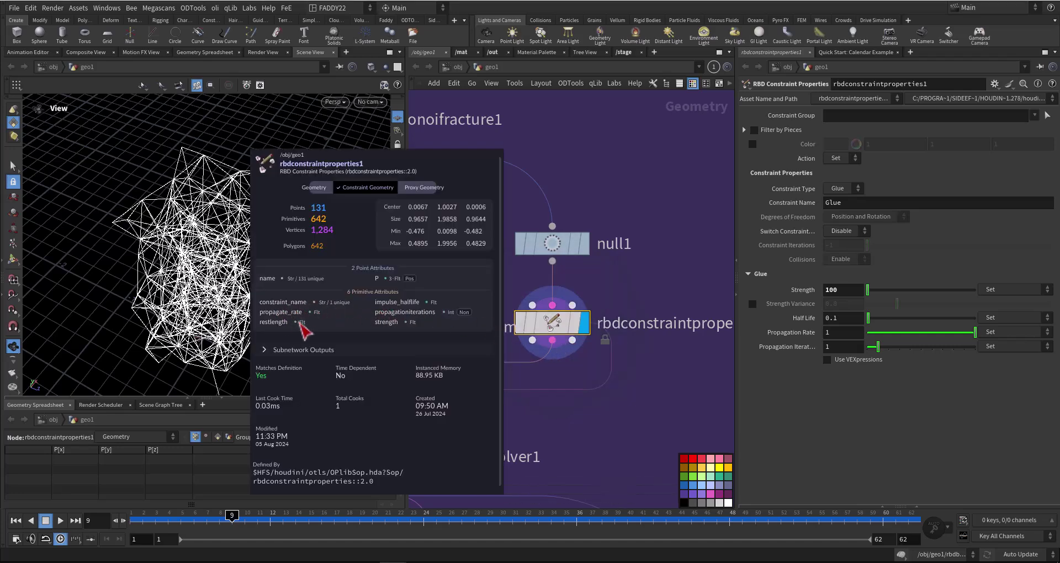
- Display transform1 and examine the tilted, fractured box from a lower angle
scroll(574, 386, down, 2)
scroll(574, 386, left, 4)
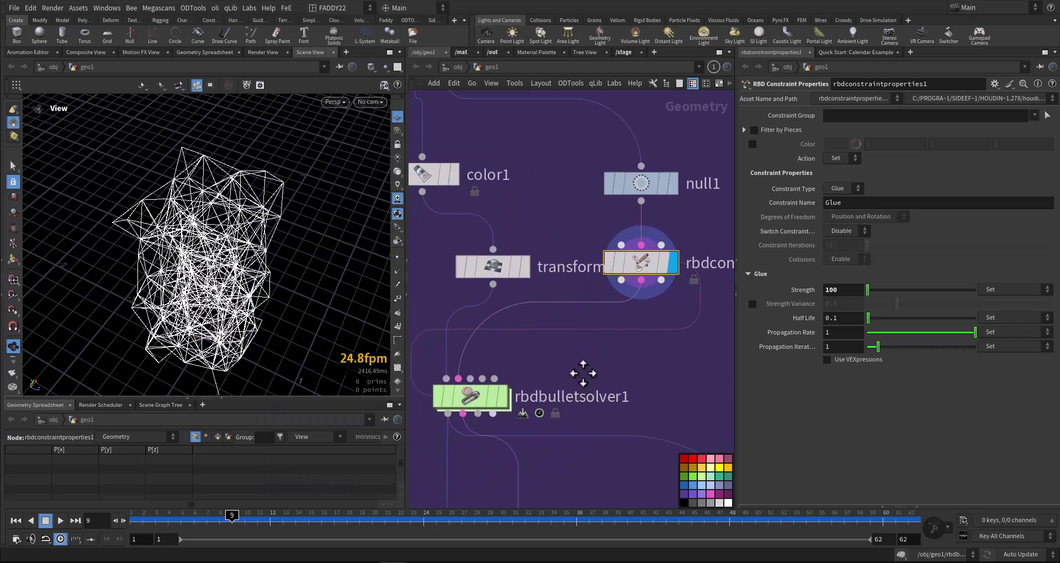
click(605, 250)
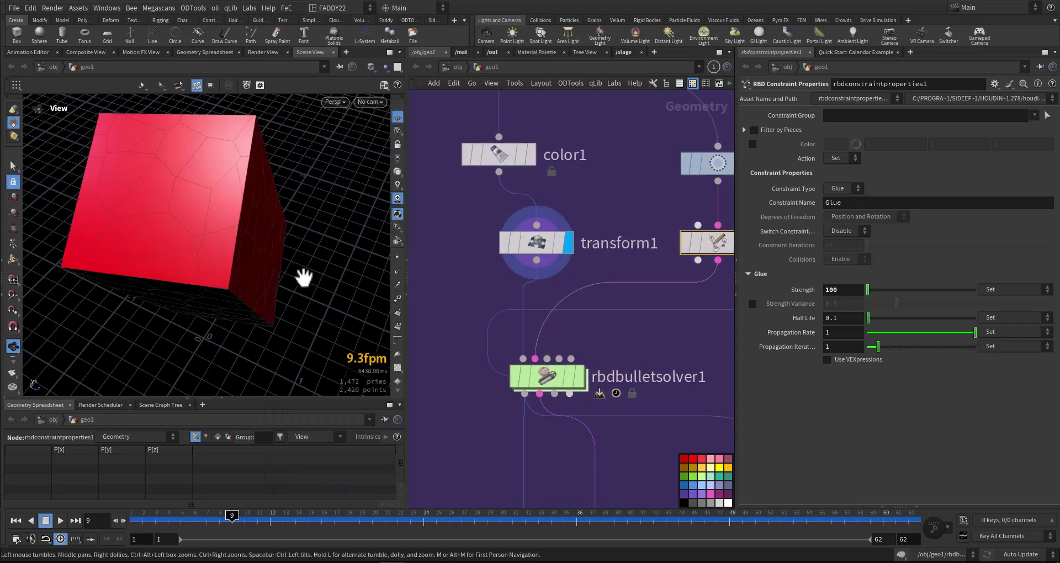
drag(303, 279, 256, 240)
- Display rbdbulletsolver1 and review its Collision parameters, including the Ground Collision type
middle_drag(641, 373, 620, 284)
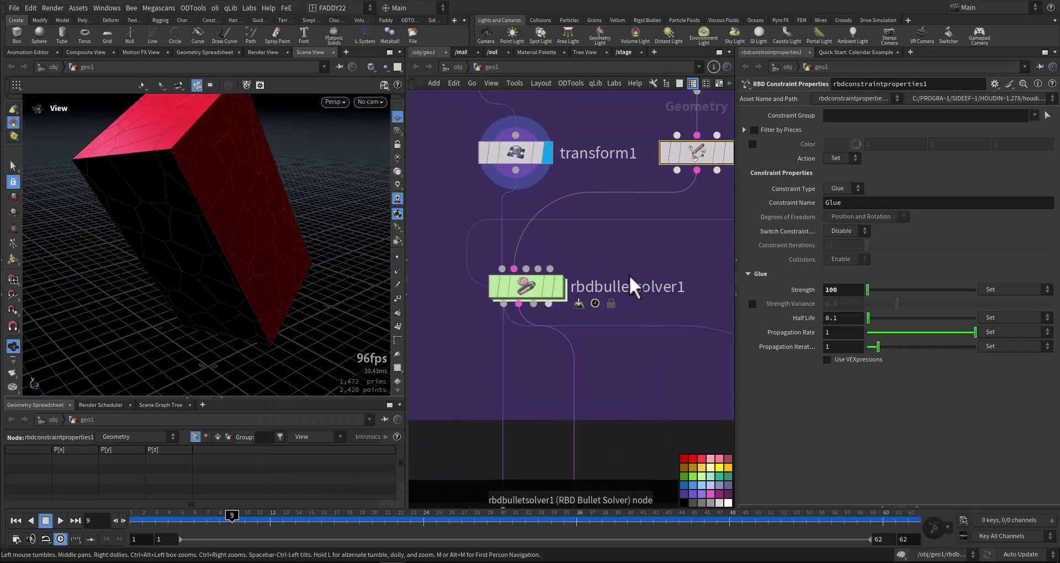
click(560, 290)
click(535, 288)
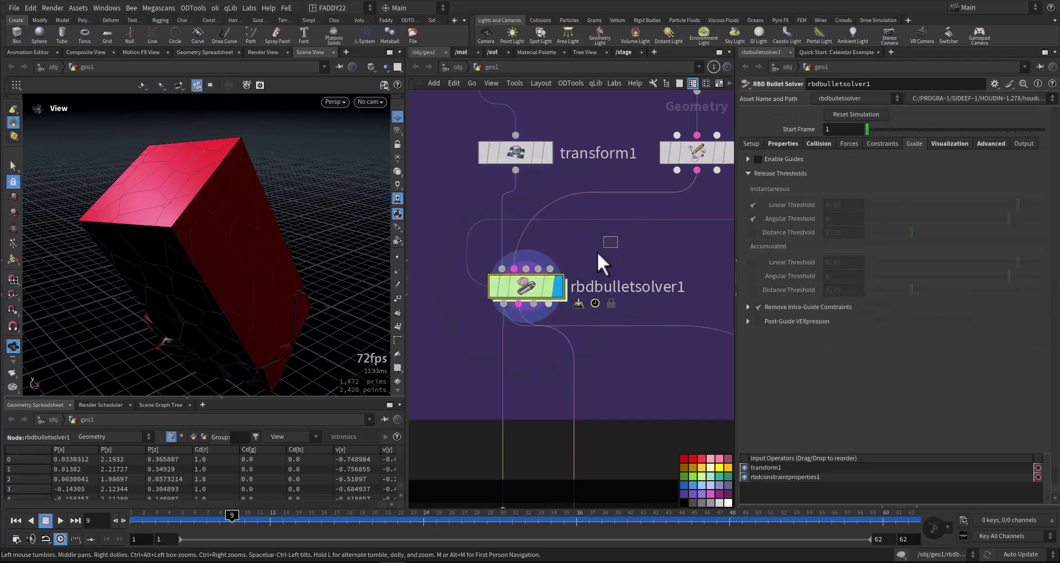
middle_drag(475, 337, 512, 314)
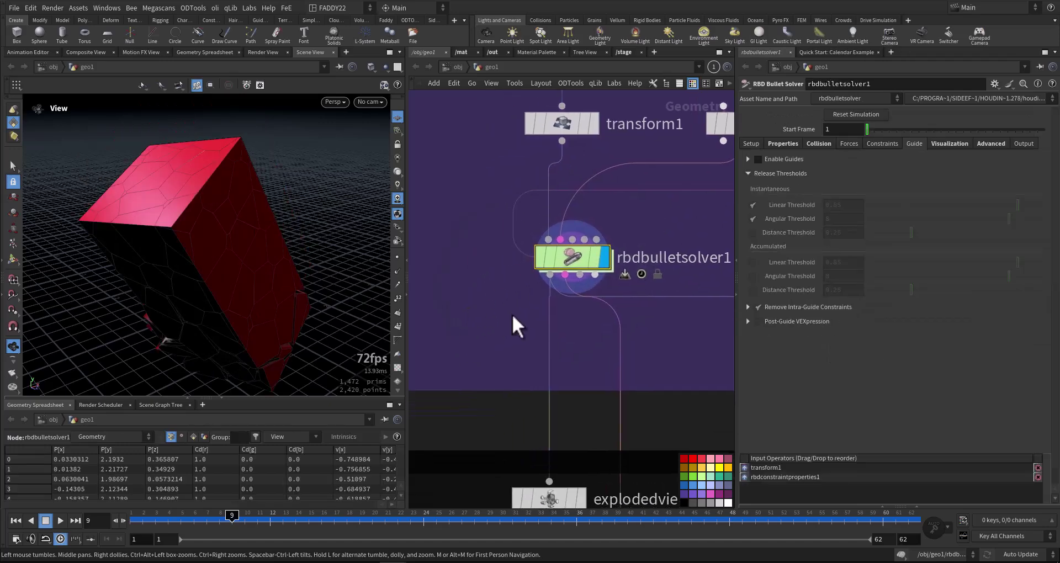
click(816, 143)
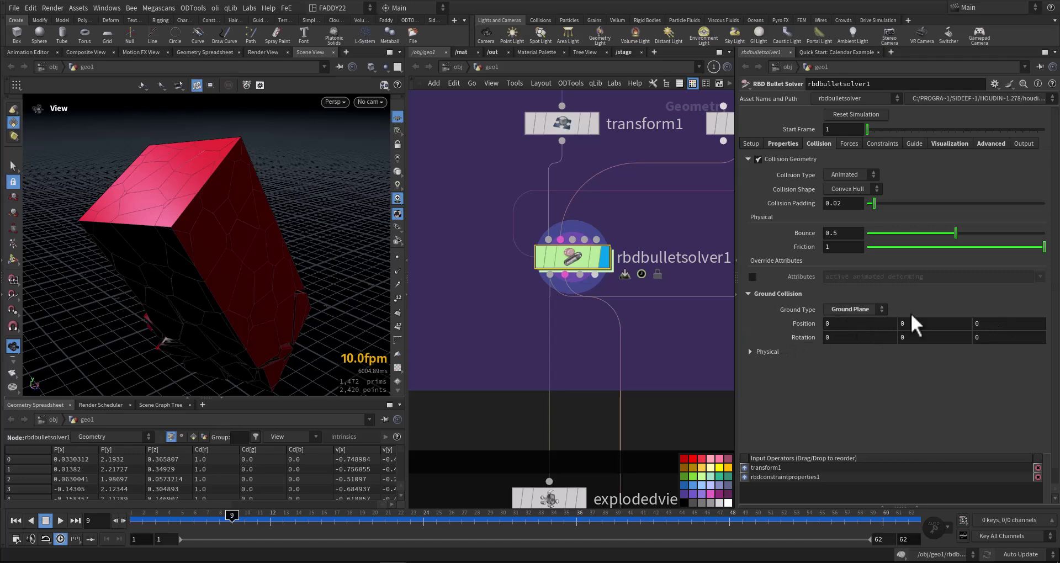
scroll(229, 329, down, 3)
- Play the RBD simulation from the first frame, stop it at frame 33 and examine the broken pieces
middle_drag(232, 327, 193, 303)
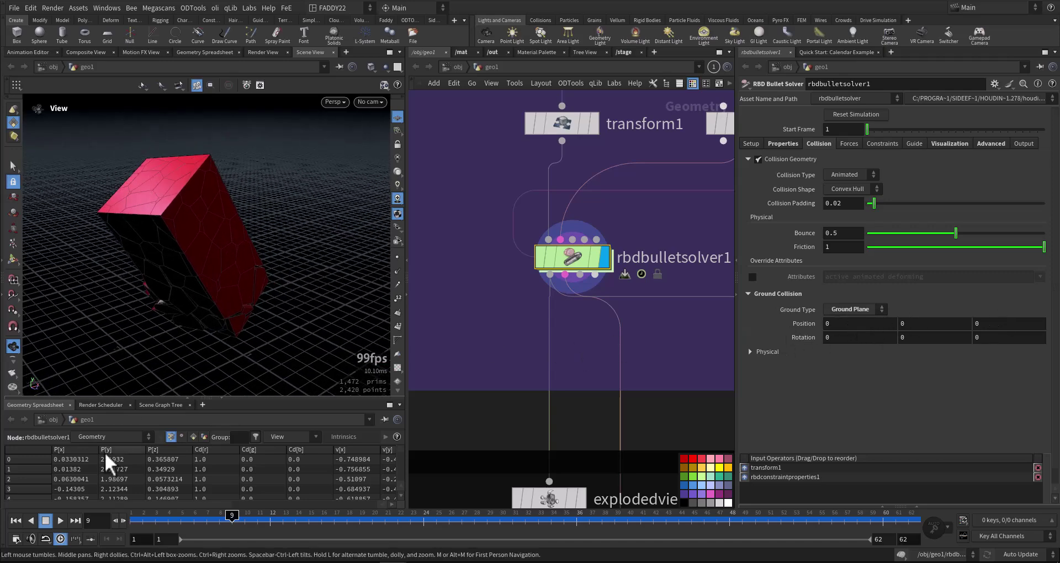
click(16, 520)
click(59, 522)
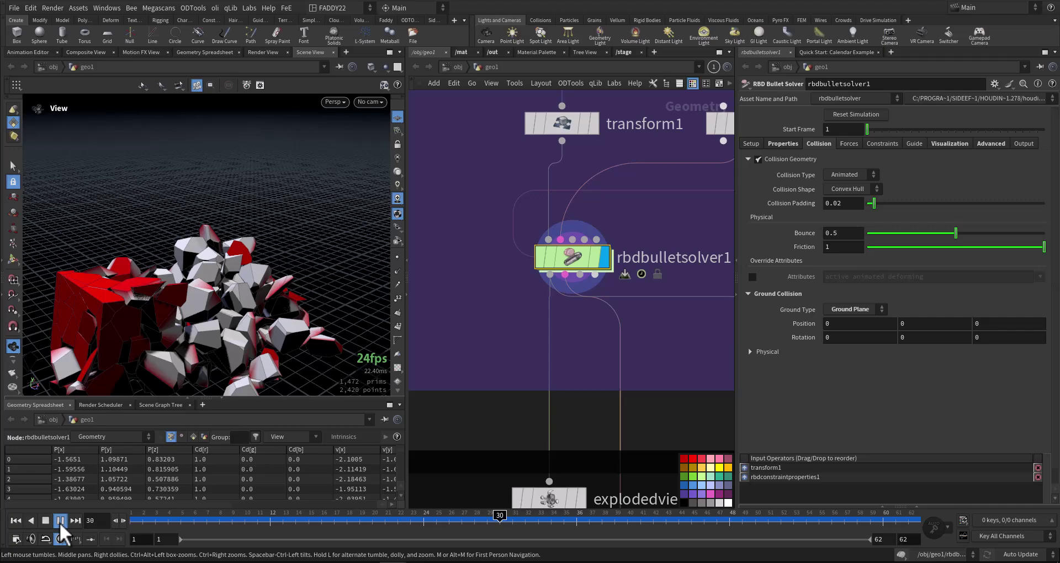
click(60, 521)
drag(164, 341, 321, 287)
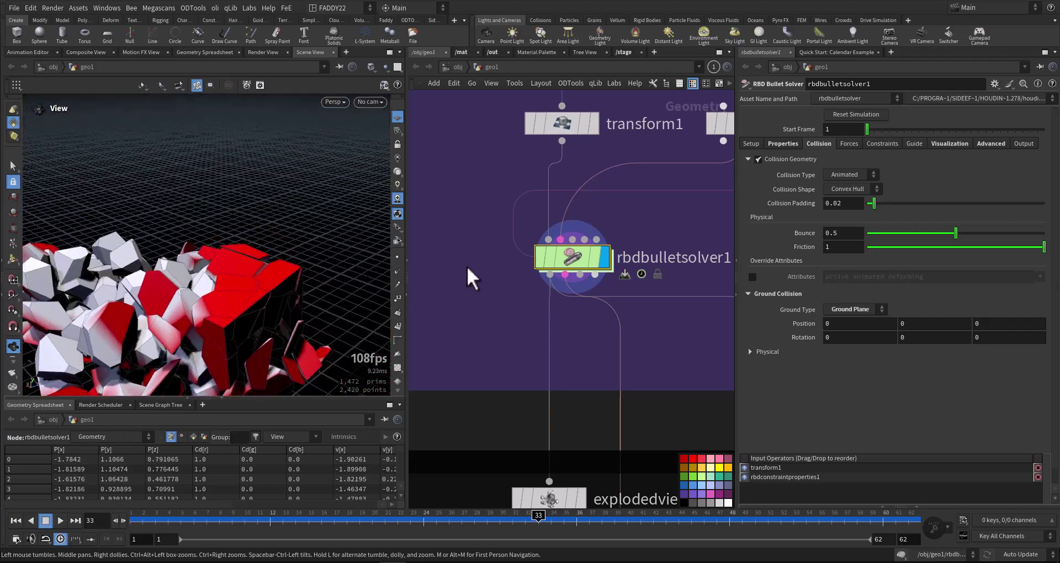
- Open color1's parameters, review its Group setting and examine the colouring on the broken pieces
scroll(467, 277, up, 5)
drag(462, 208, 606, 294)
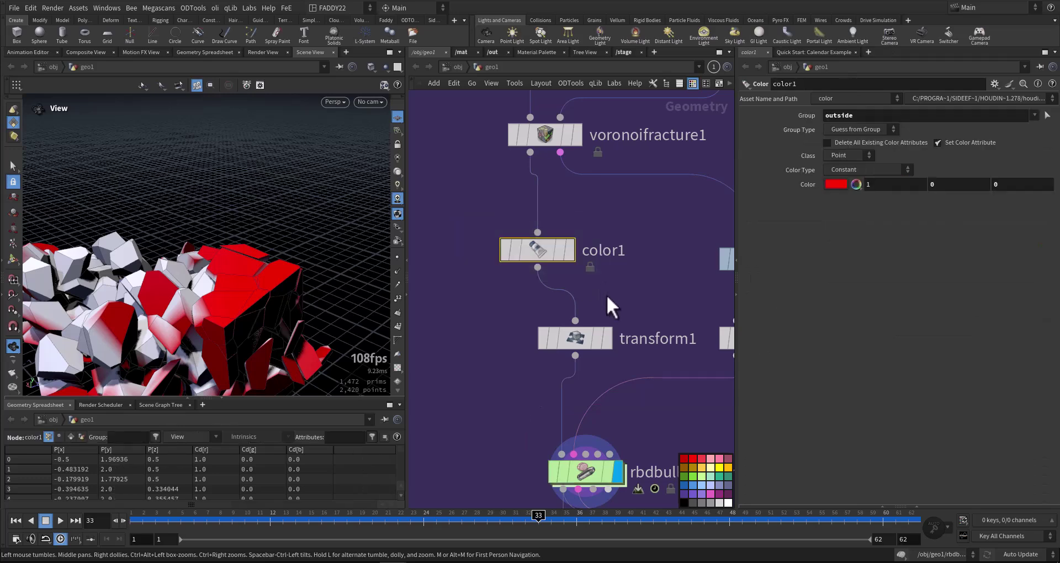
drag(847, 118, 823, 119)
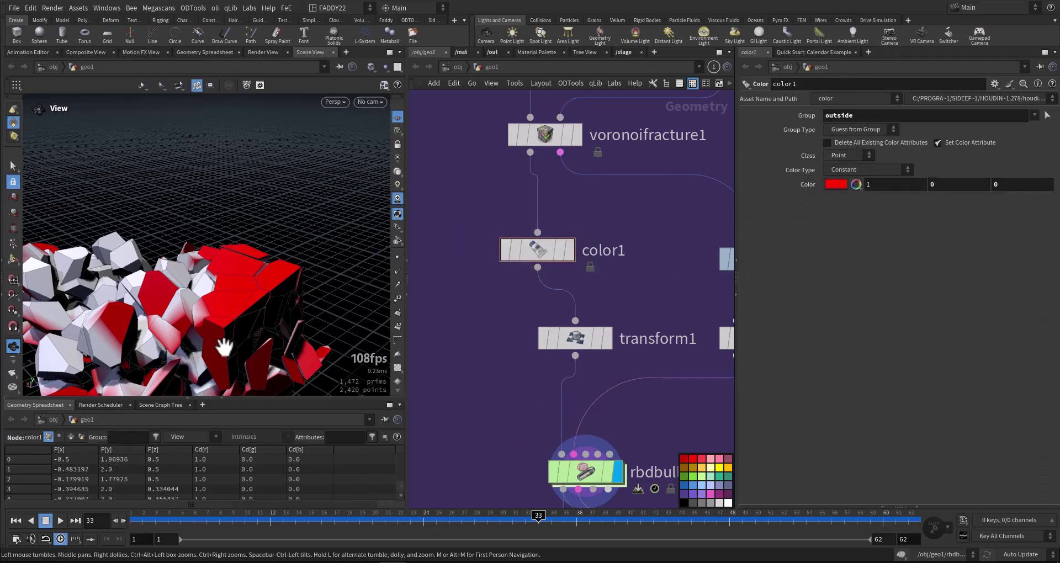
middle_drag(225, 348, 299, 270)
drag(257, 277, 215, 279)
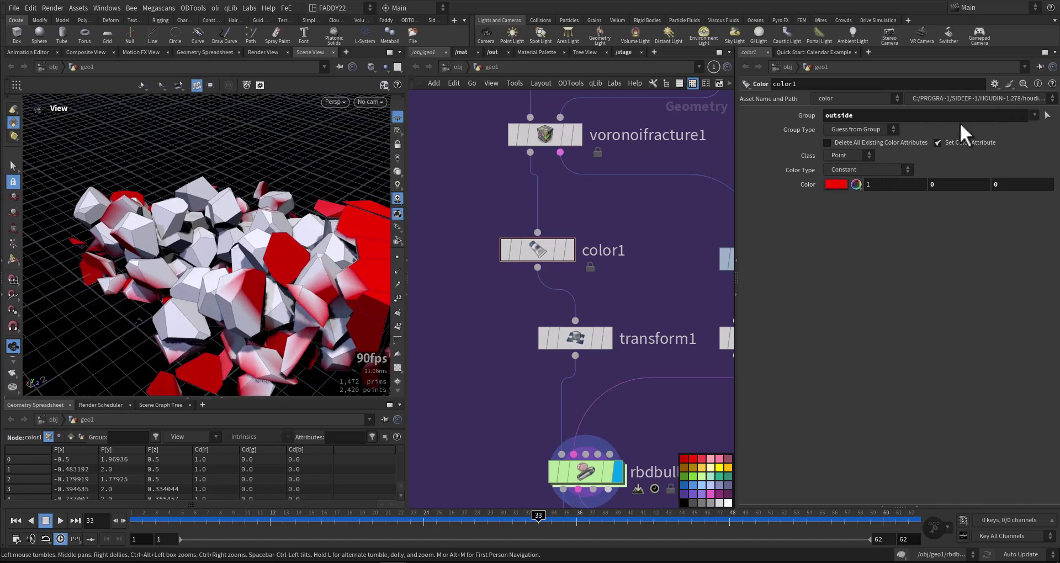
- Set color1's Class to Primitive, replay the simulation from the start to frame 33 and examine the colours
click(841, 154)
click(839, 177)
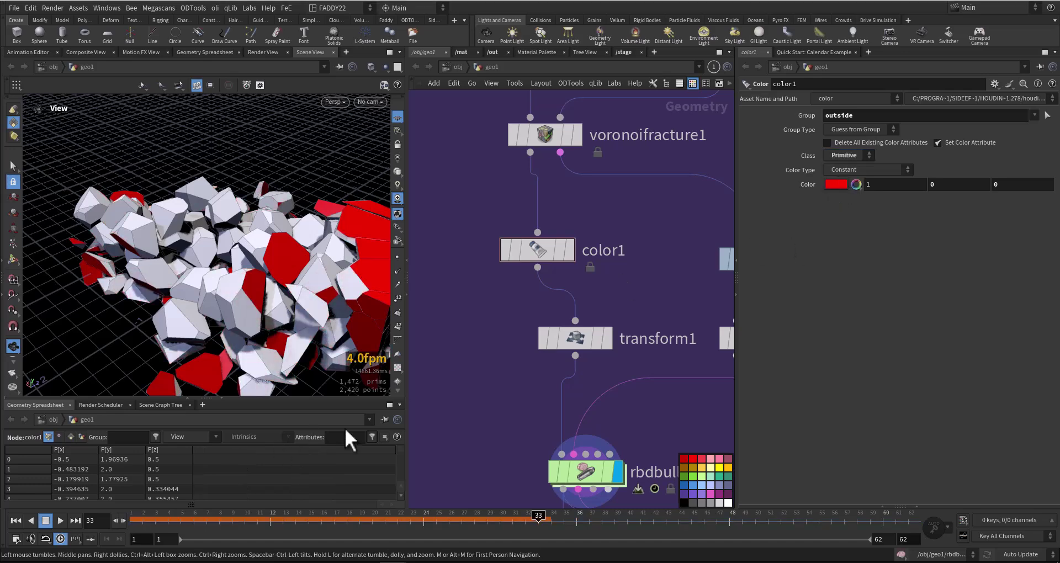
drag(174, 516, 102, 521)
click(58, 523)
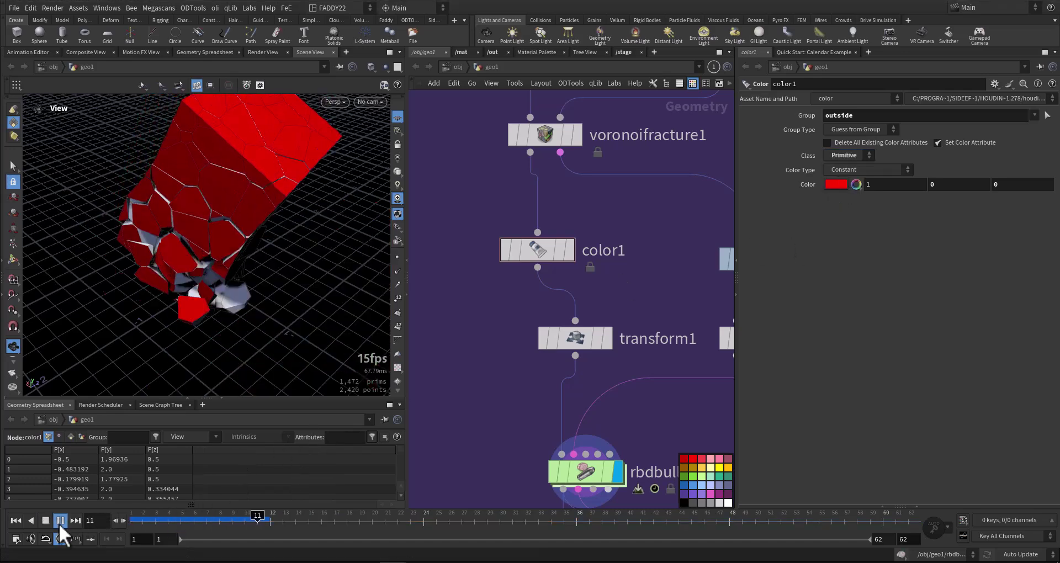
click(60, 520)
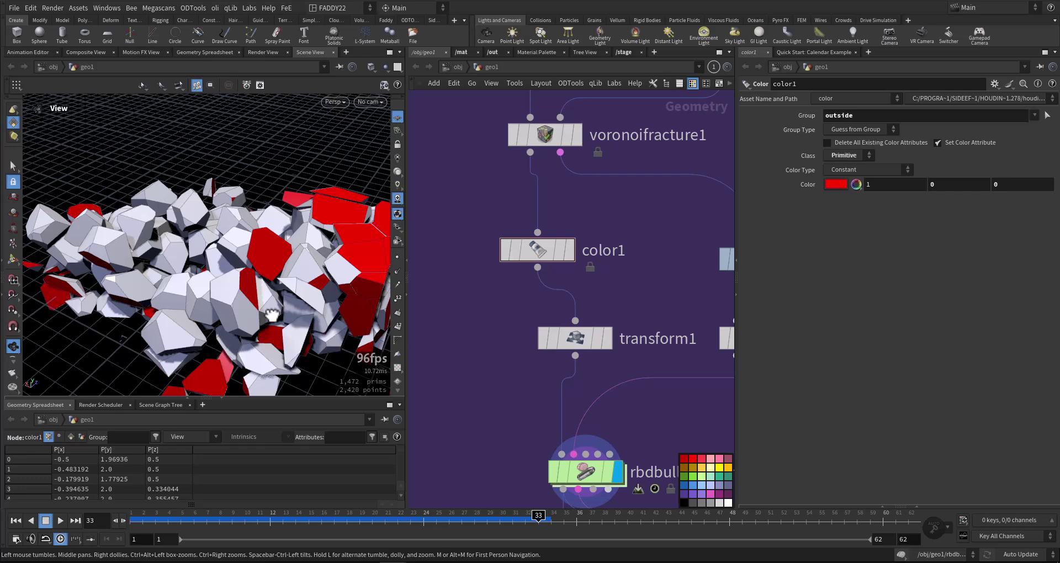
drag(272, 315, 278, 228)
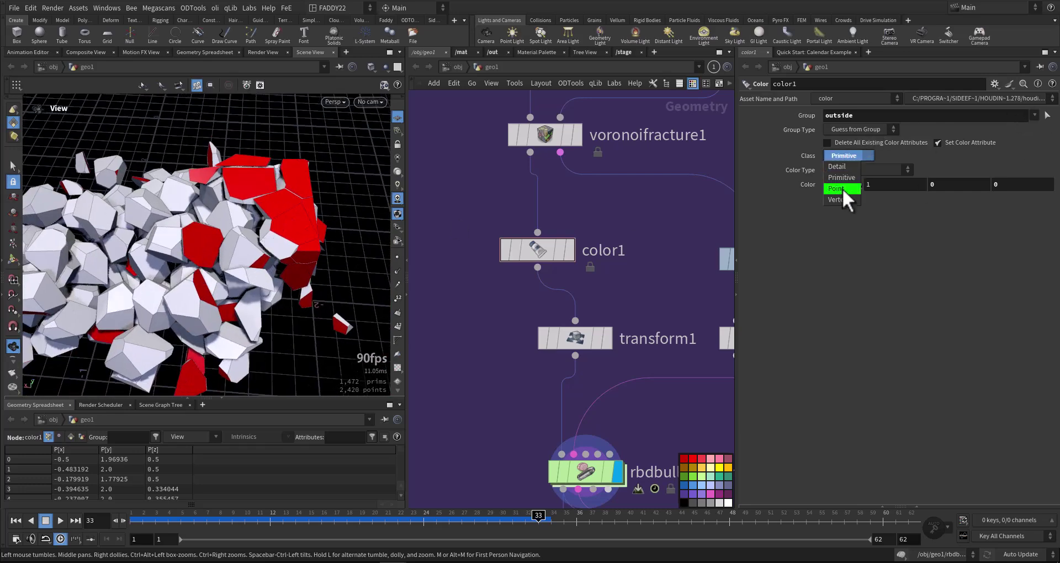
- Set color1's Class back to Point and examine the colour blending on the broken pieces up close
click(843, 188)
middle_drag(468, 384, 481, 307)
drag(243, 326, 264, 281)
middle_drag(264, 282, 318, 298)
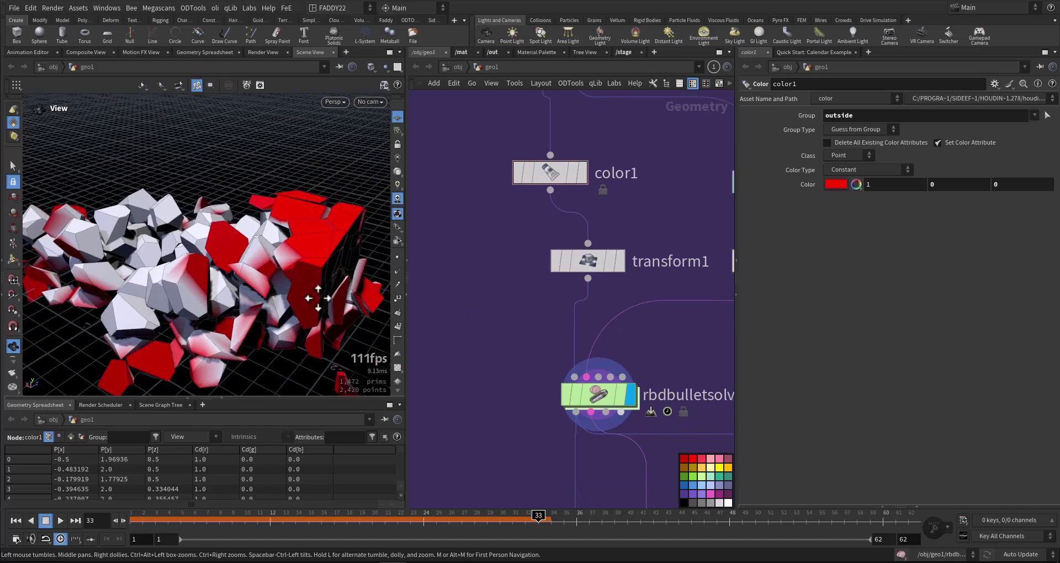
mouse_move(318, 298)
right_down()
mouse_move(295, 305)
mouse_move(318, 292)
right_up()
middle_drag(320, 256, 331, 293)
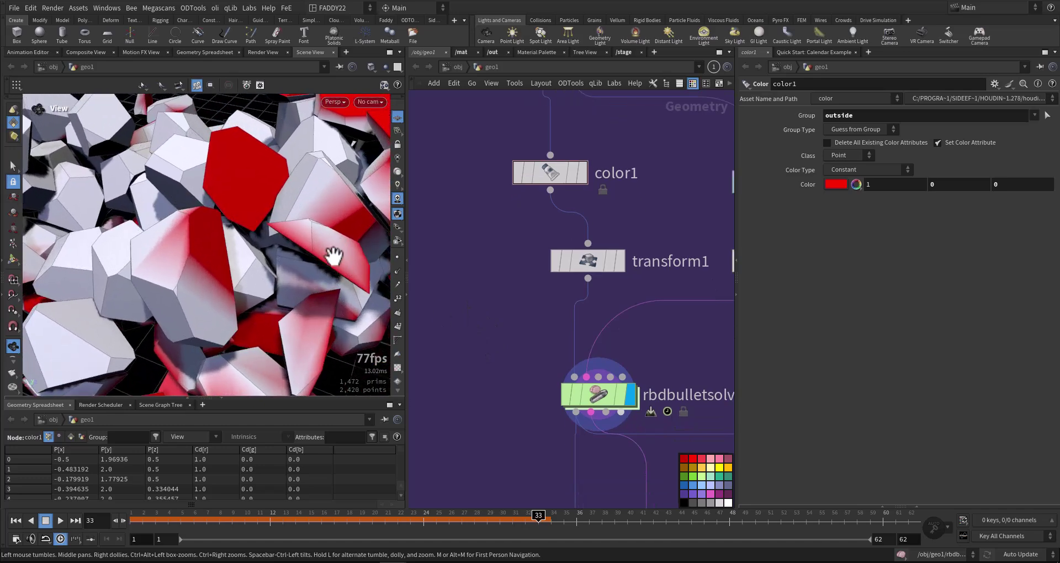
drag(267, 259, 348, 280)
drag(353, 204, 281, 160)
scroll(498, 266, down, 6)
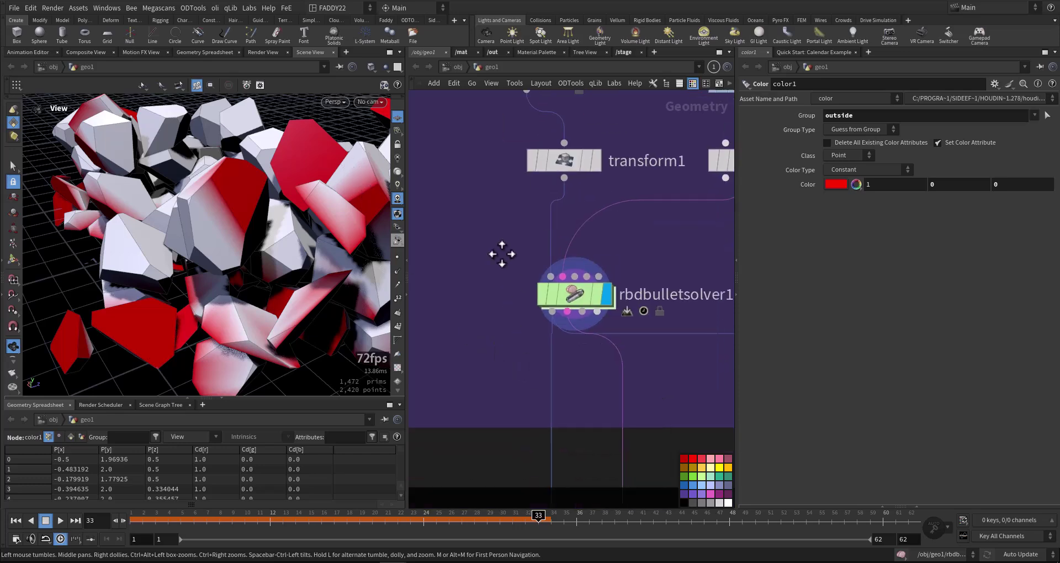
- Return to the first frame and display explodedview1 to view the fractured pieces spread apart
click(123, 517)
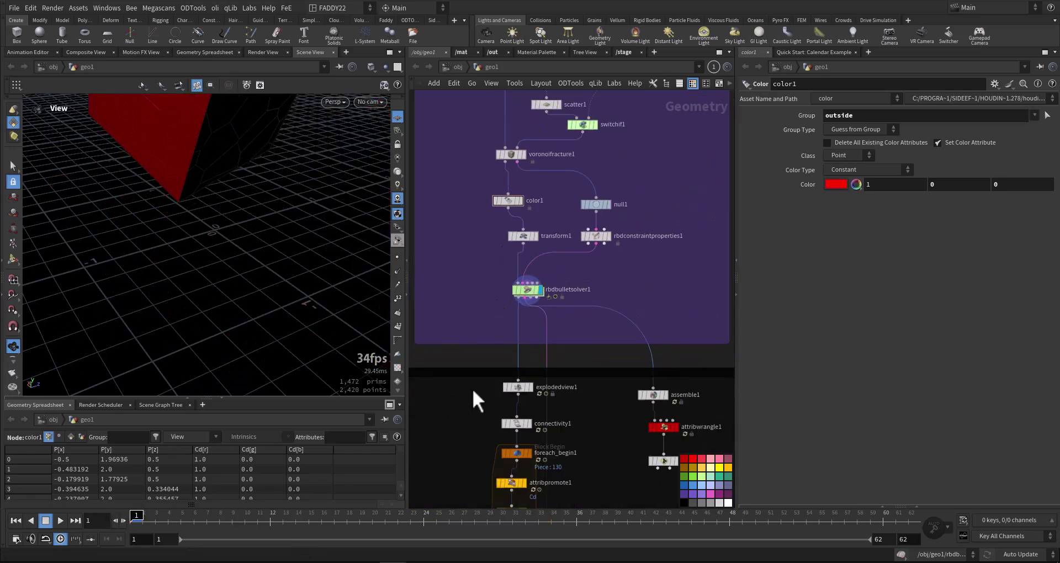
middle_drag(506, 335, 594, 267)
scroll(602, 348, up, 3)
click(625, 297)
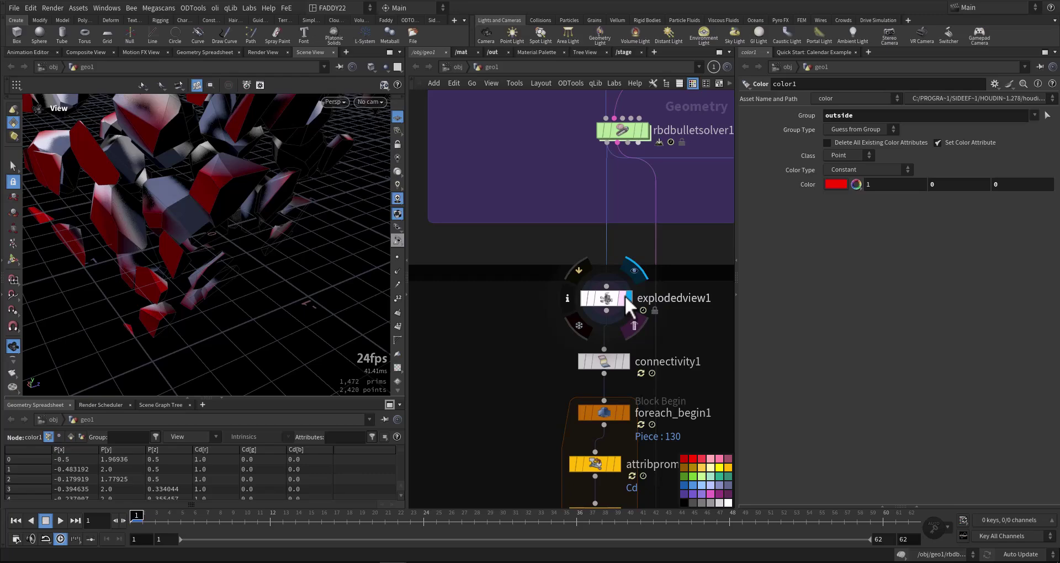
drag(326, 289, 299, 258)
right_drag(299, 258, 266, 289)
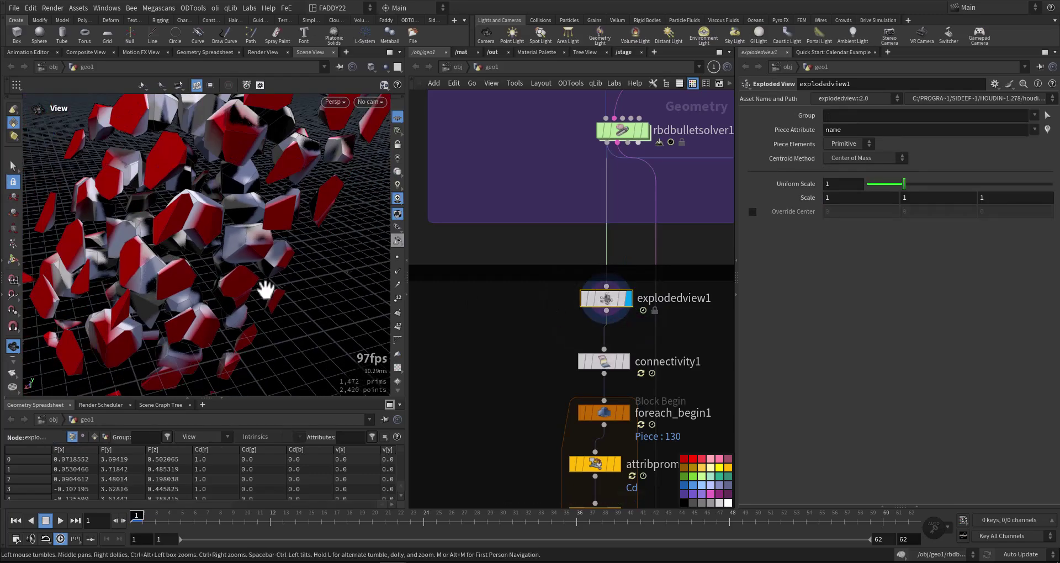
- Examine the outer and inner face colours of the exploded pieces from several angles and up close
drag(222, 268, 285, 286)
middle_drag(285, 286, 315, 322)
middle_drag(255, 257, 263, 298)
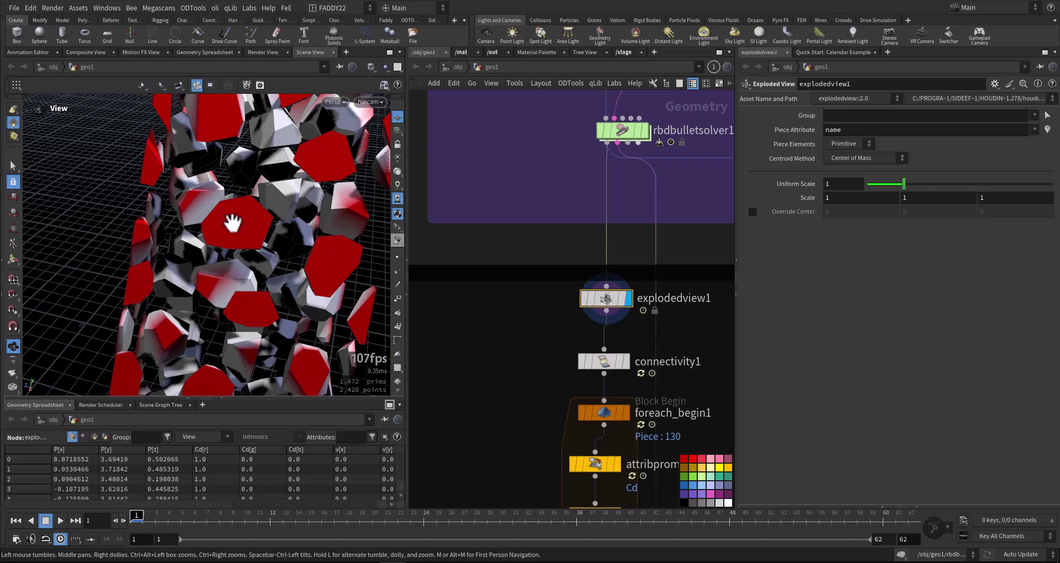
drag(233, 222, 209, 211)
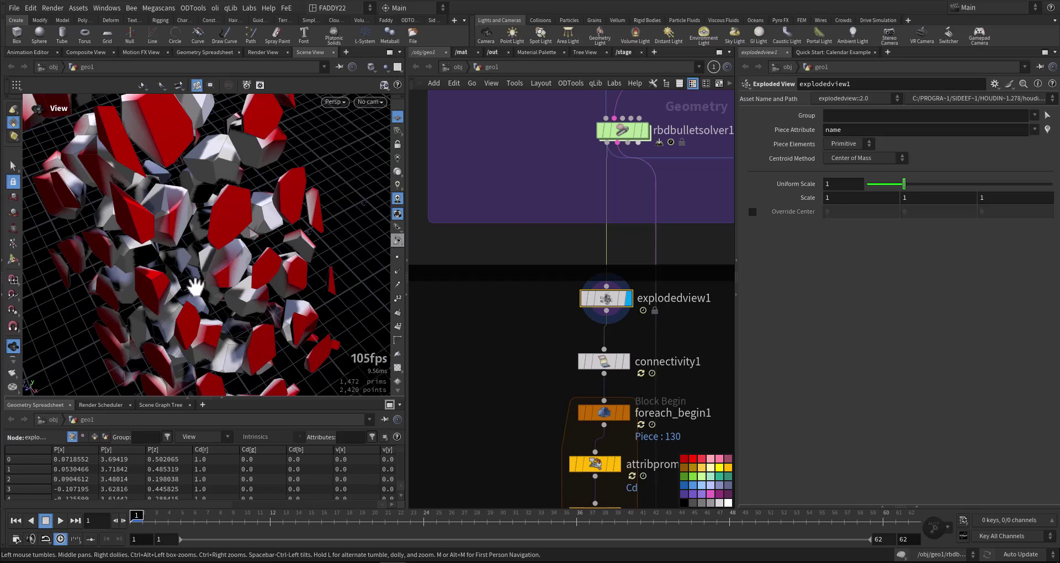
drag(196, 286, 228, 262)
right_drag(274, 213, 211, 267)
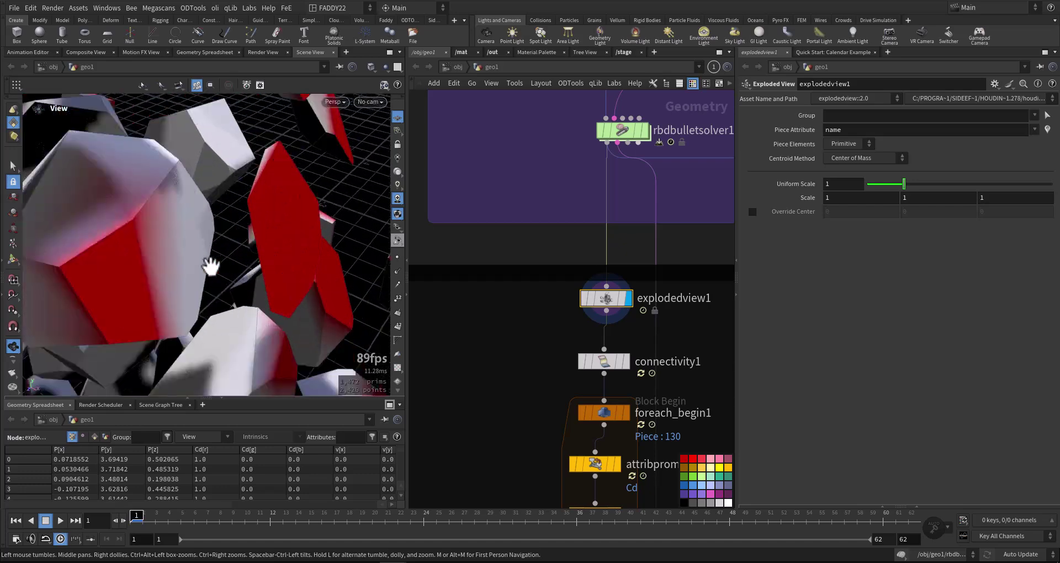
drag(210, 268, 247, 211)
scroll(238, 260, down, 3)
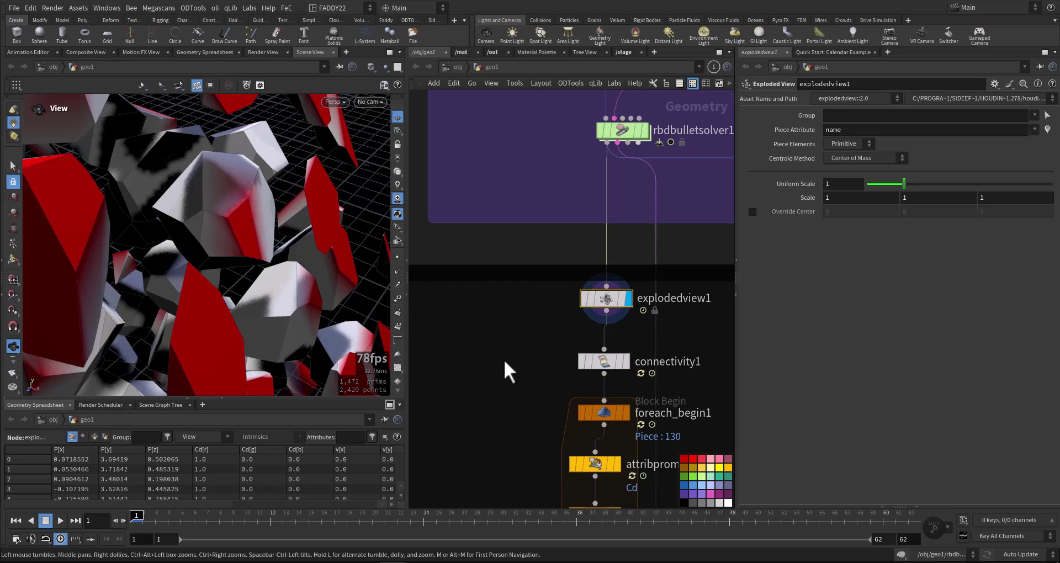
- Display connectivity1 and review its Connectivity Type and the attribute it creates for each piece
middle_drag(504, 372, 480, 304)
click(601, 295)
click(587, 294)
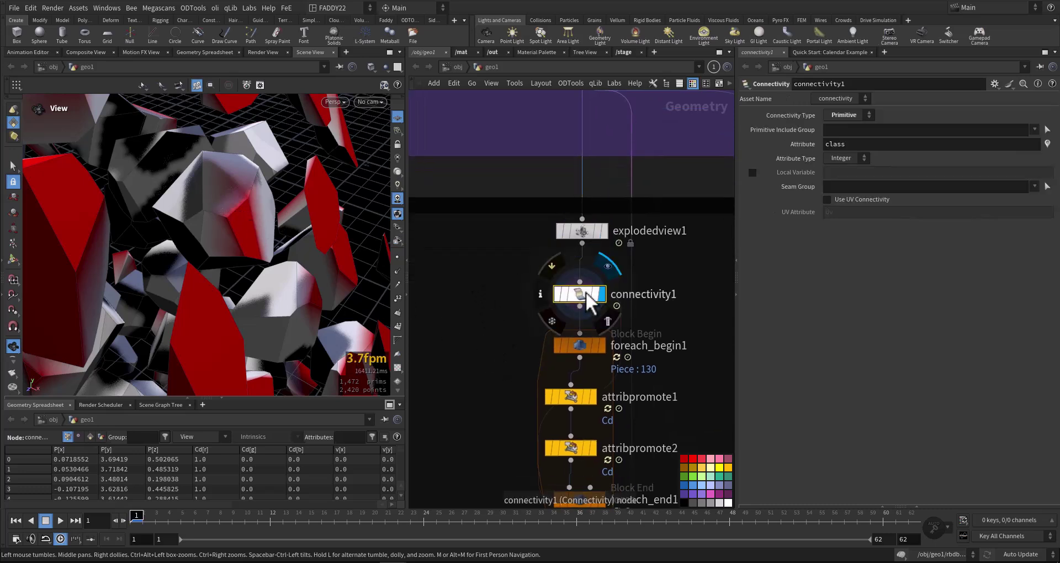
double_click(862, 145)
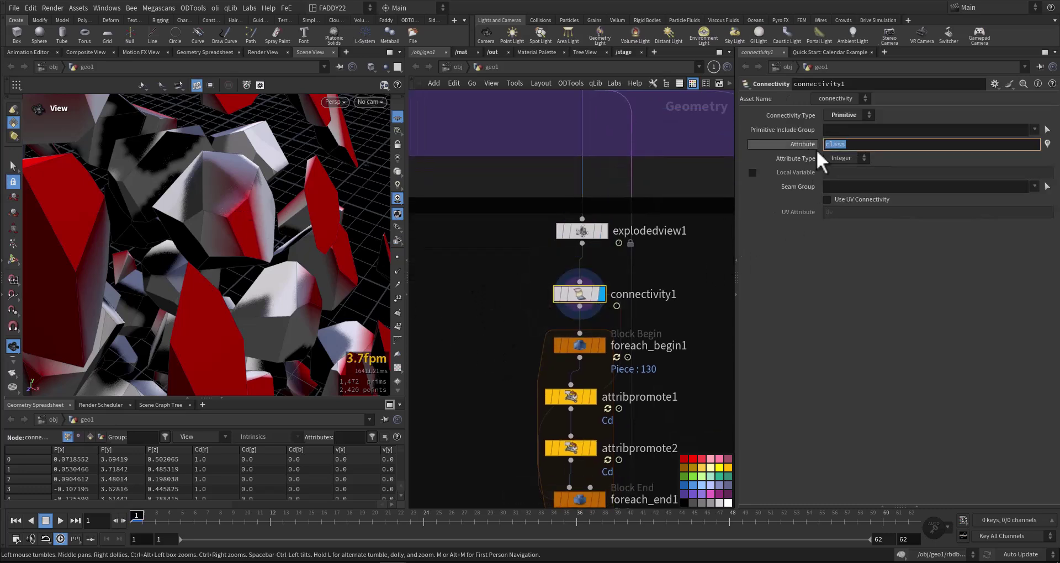
middle_click(579, 297)
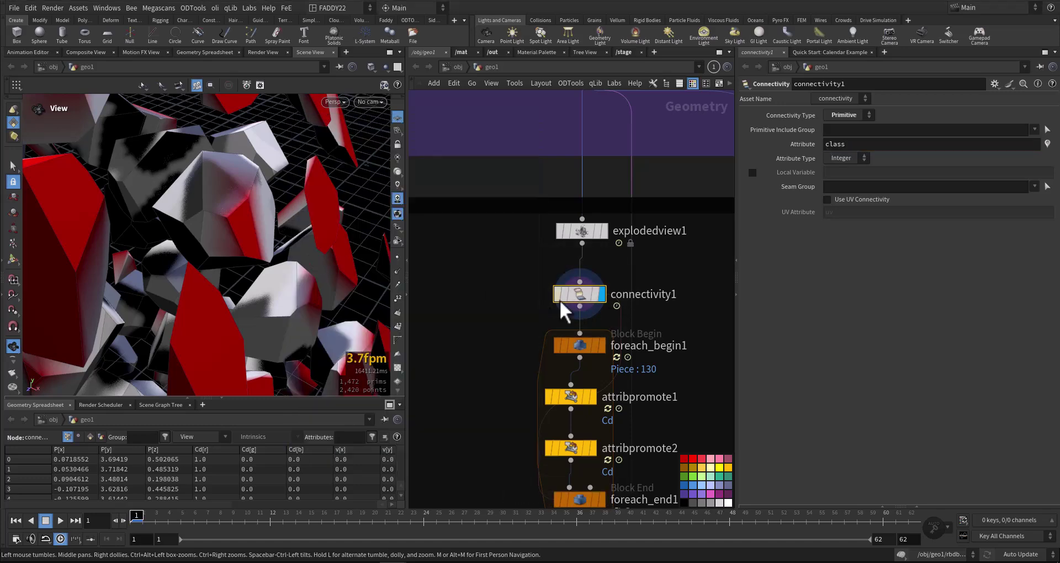
- Inspect the foreach_begin1 and foreach_end1 parameters, including the loop's Piece Attribute
middle_drag(483, 343, 475, 221)
click(558, 223)
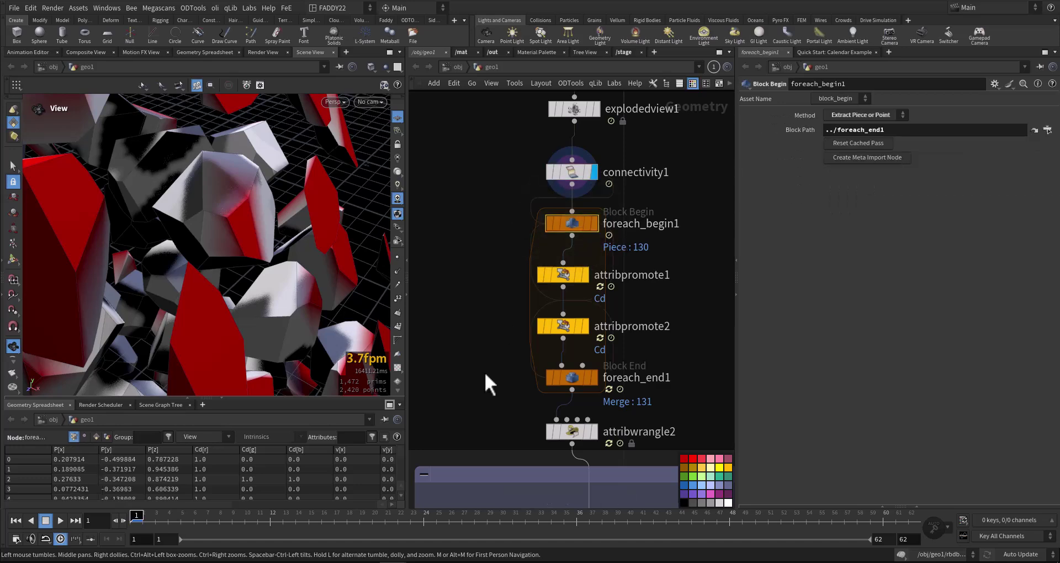
click(572, 379)
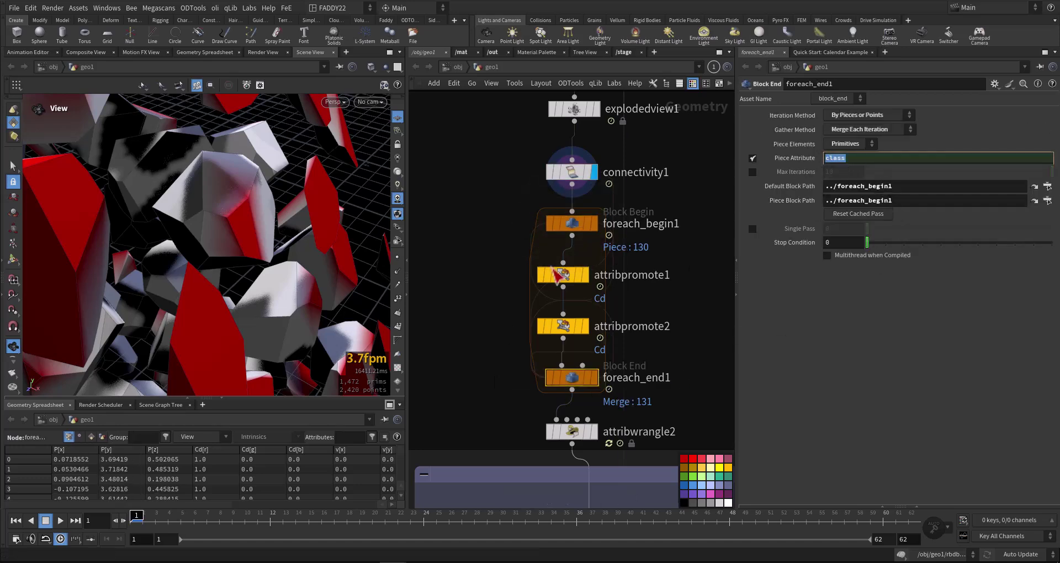
- Display foreach_begin1, frame the single extracted piece in the viewport and examine its point colours
click(591, 218)
click(574, 223)
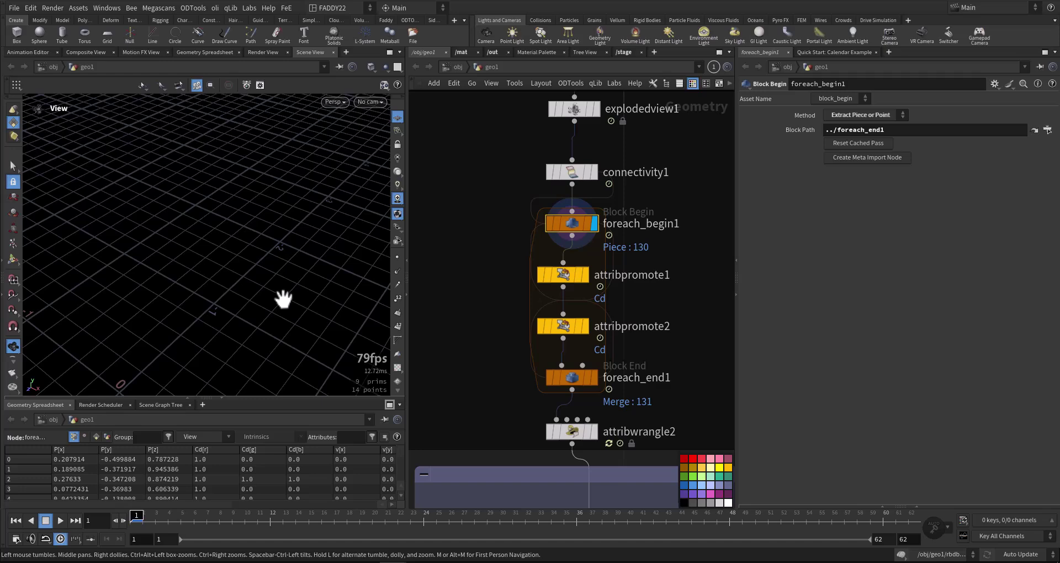
key(g)
mouse_move(245, 286)
mouse_down()
mouse_move(300, 256)
mouse_move(307, 274)
mouse_move(225, 297)
mouse_move(267, 348)
mouse_move(317, 284)
mouse_move(236, 299)
mouse_up()
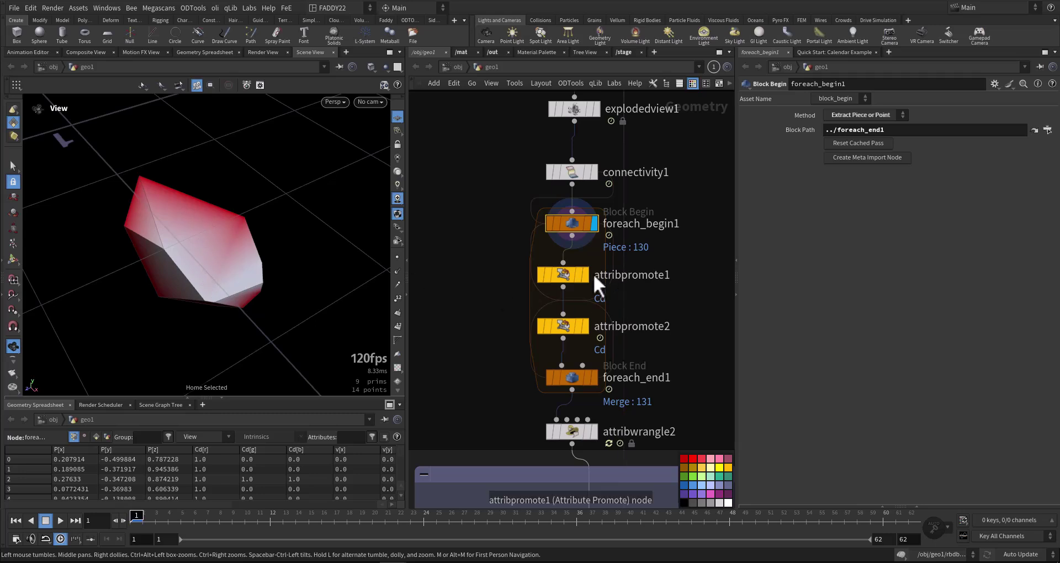
- Display attribpromote1, review how it promotes the Cd attribute and its Promotion Method, and examine the recoloured piece
click(587, 274)
click(572, 273)
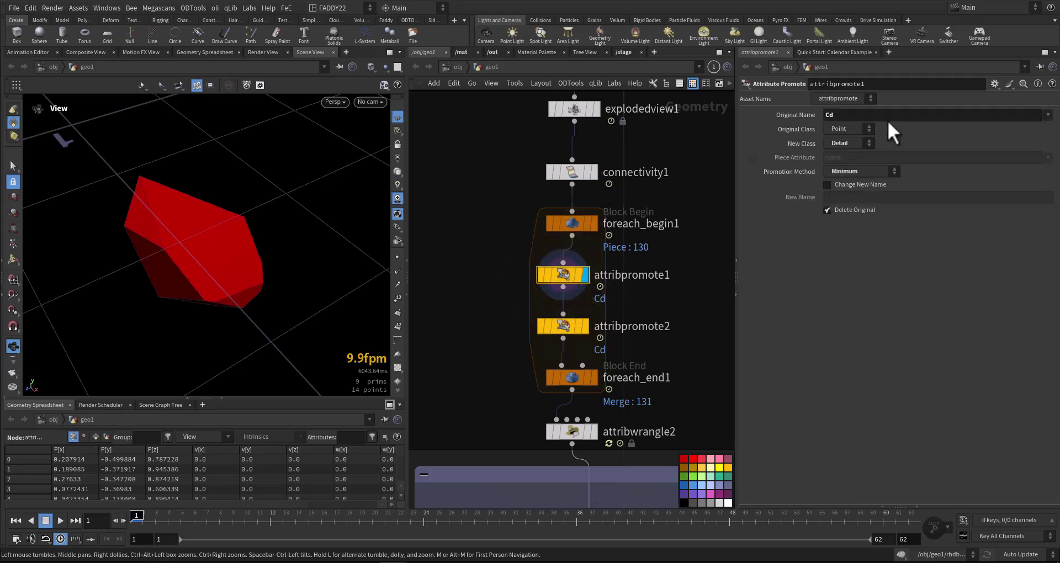
click(840, 116)
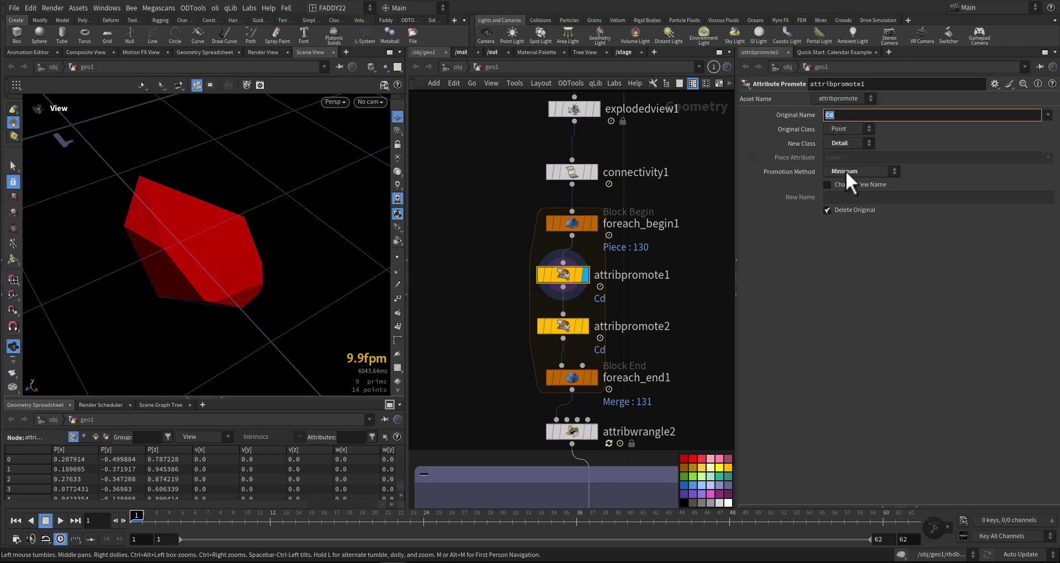
mouse_move(307, 276)
mouse_down()
mouse_move(243, 287)
mouse_move(325, 250)
mouse_move(296, 280)
mouse_move(277, 287)
mouse_move(320, 265)
mouse_move(227, 287)
mouse_move(303, 241)
mouse_move(253, 289)
mouse_move(318, 290)
mouse_up()
- Display attribpromote2, review its original and new classes for Cd, and examine the piece from another angle
click(586, 324)
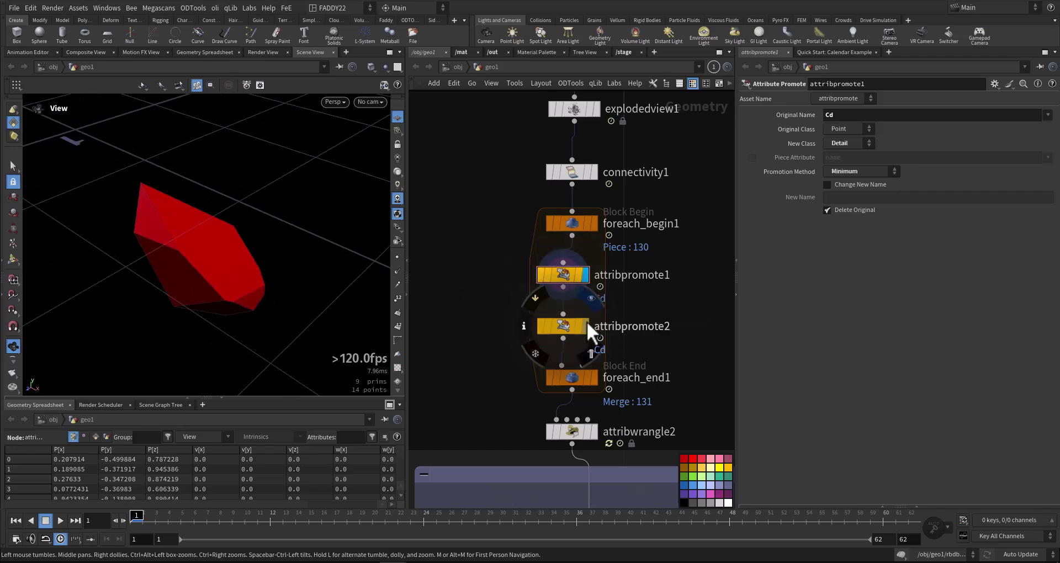
click(566, 324)
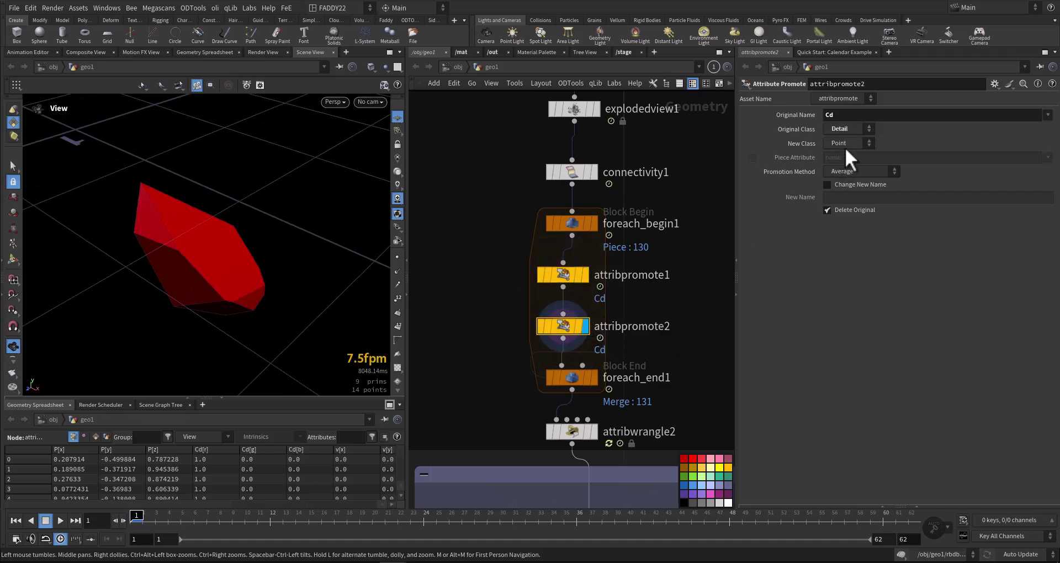
drag(230, 289, 191, 286)
mouse_move(269, 275)
mouse_down()
mouse_move(199, 213)
mouse_move(296, 201)
mouse_move(250, 289)
mouse_move(208, 273)
mouse_move(253, 274)
mouse_up()
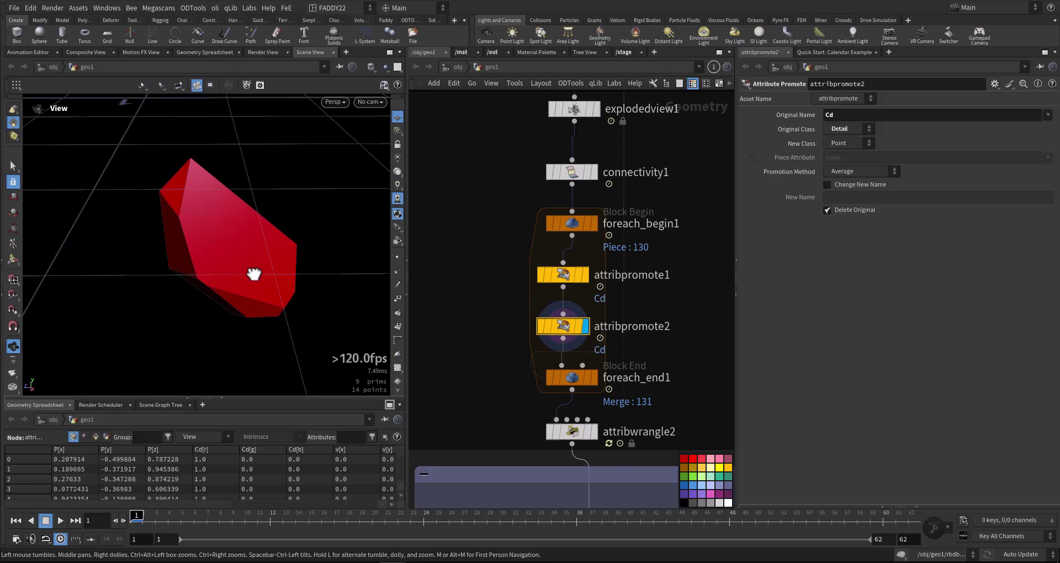
- Display foreach_end1 and examine the merged exploded pieces, comparing the red outer pieces with the white inner ones
middle_drag(417, 323, 418, 256)
click(592, 301)
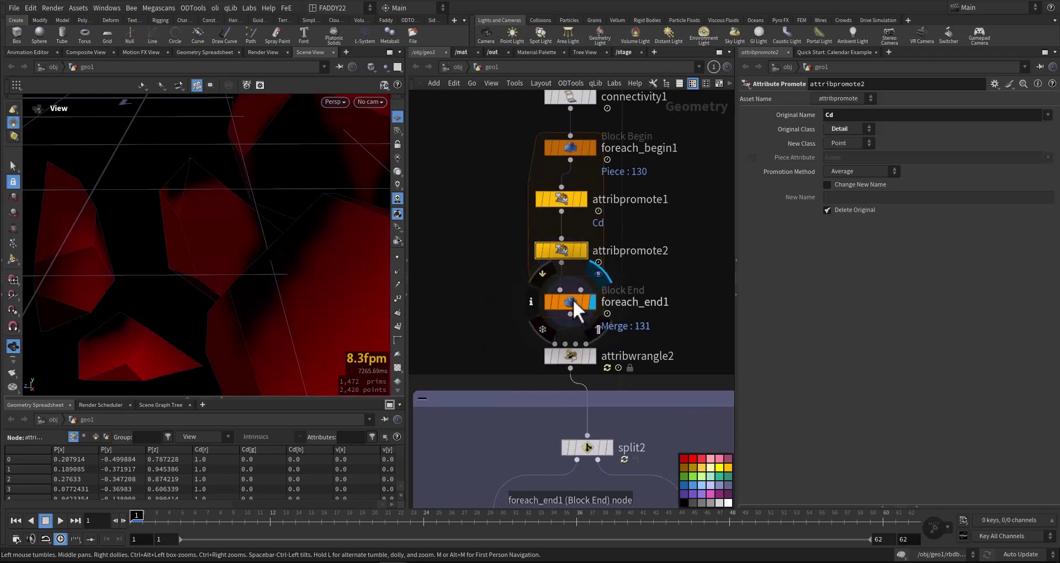
mouse_move(280, 253)
mouse_down()
mouse_move(273, 284)
mouse_move(244, 288)
mouse_move(305, 276)
mouse_move(293, 266)
mouse_up()
drag(355, 291, 214, 309)
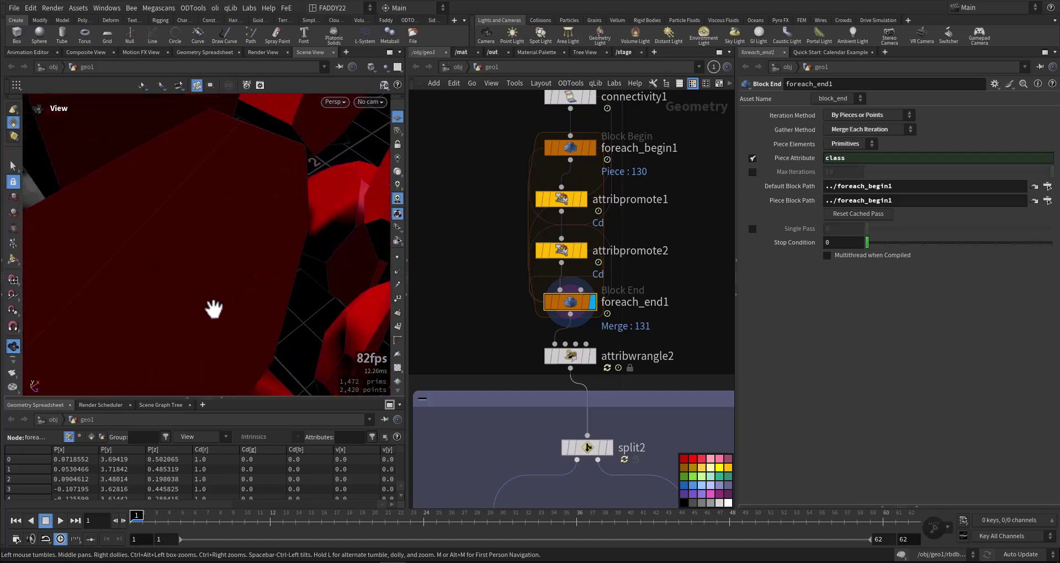
middle_drag(279, 240, 210, 340)
drag(211, 341, 185, 250)
middle_drag(185, 251, 141, 219)
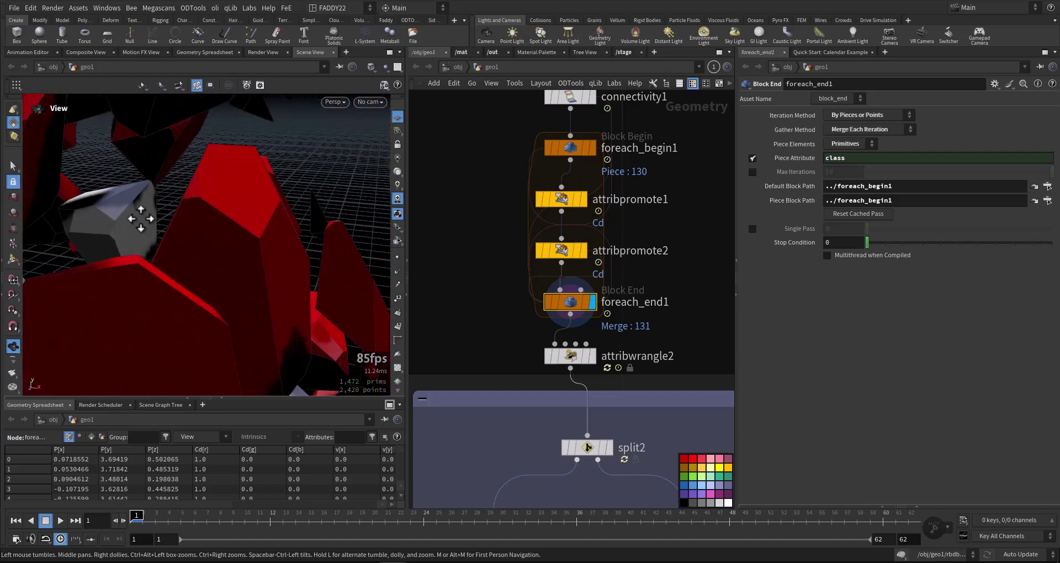
drag(140, 219, 221, 287)
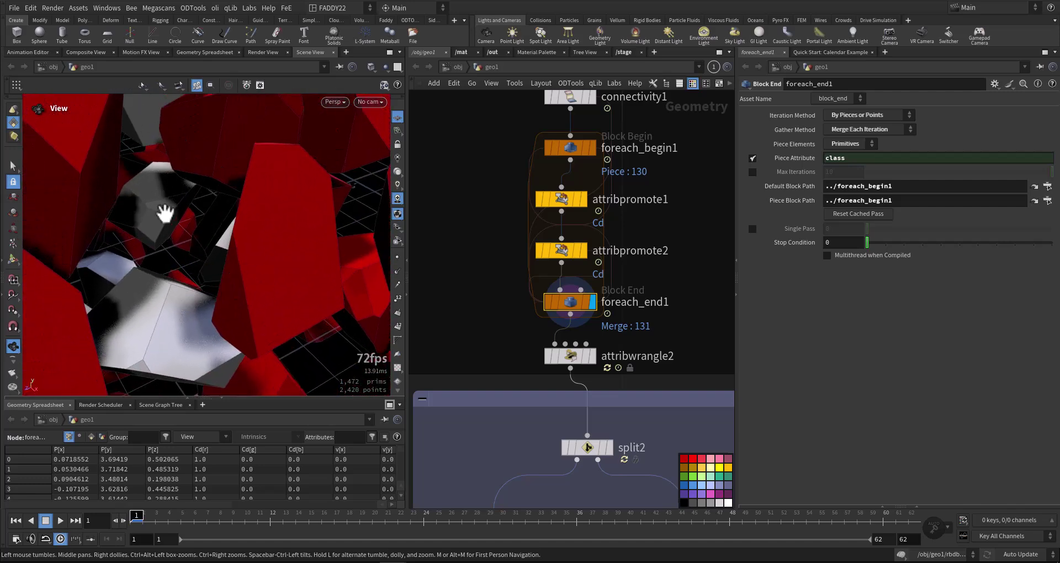
right_drag(201, 260, 286, 283)
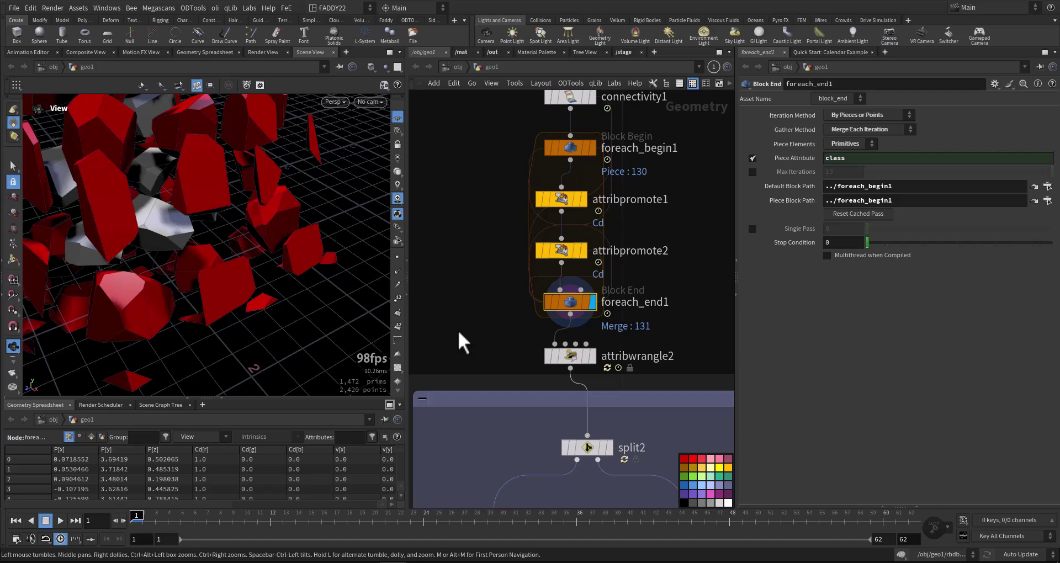
- Display attribwrangle2 and review the VEX code that groups pieces by their Cd colour
middle_drag(463, 342, 443, 273)
click(553, 288)
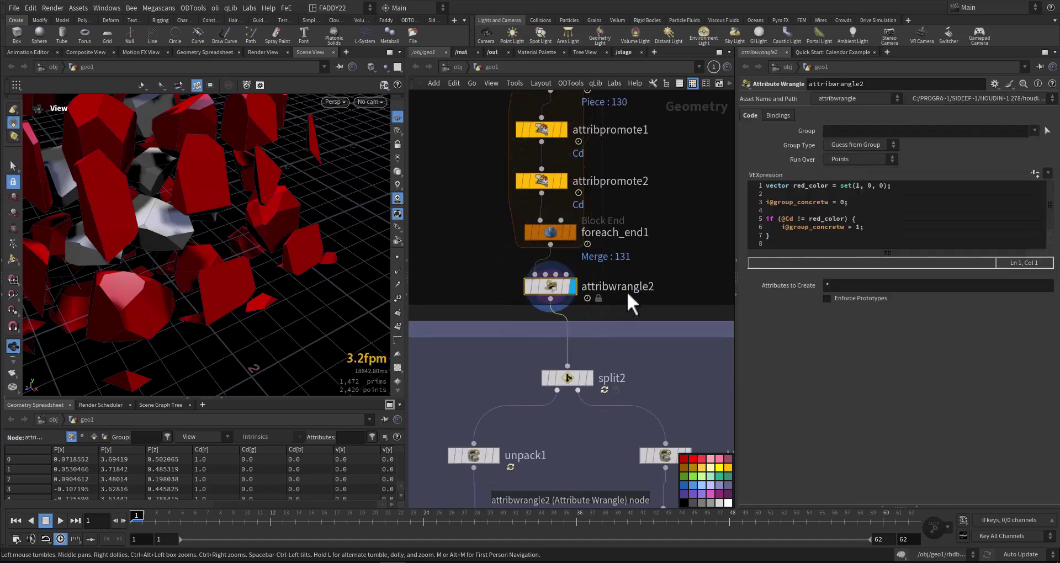
- Review the non-red Cd condition in attribwrangle2's code, and display split2 to check its concretw group and Invert Selection option
middle_click(555, 283)
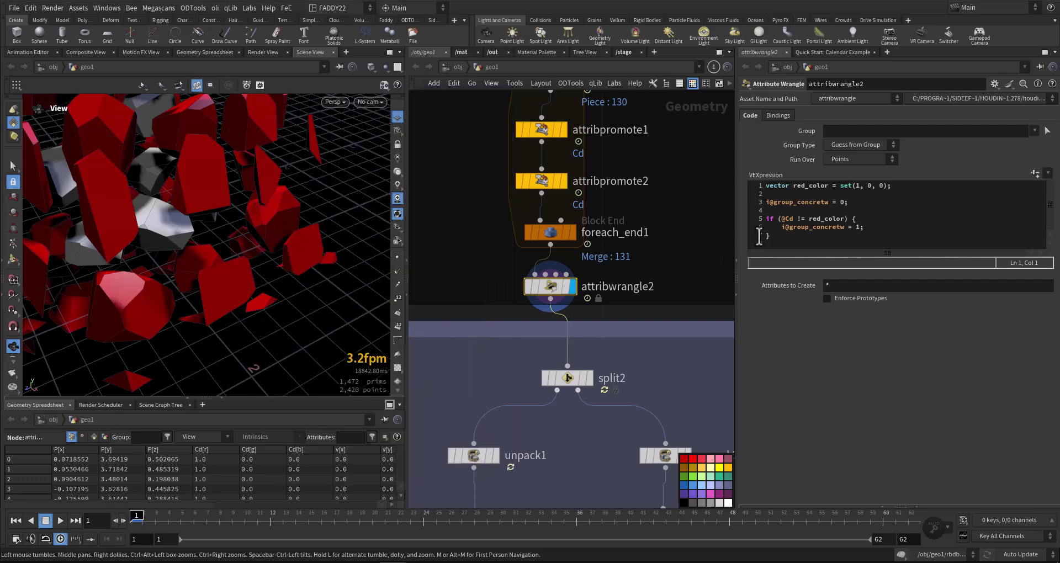
drag(859, 219, 790, 218)
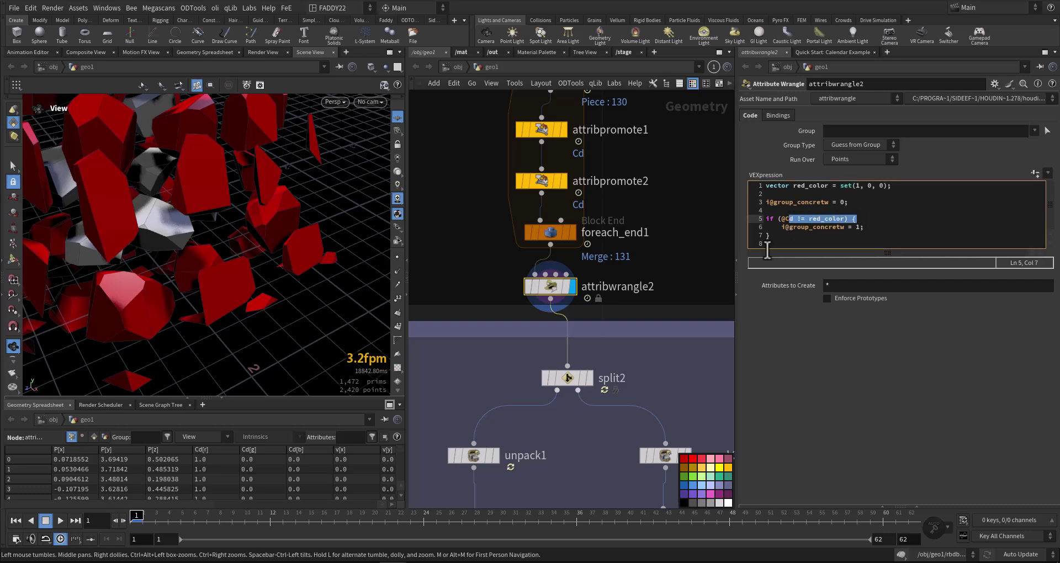
middle_drag(658, 350, 633, 283)
click(562, 290)
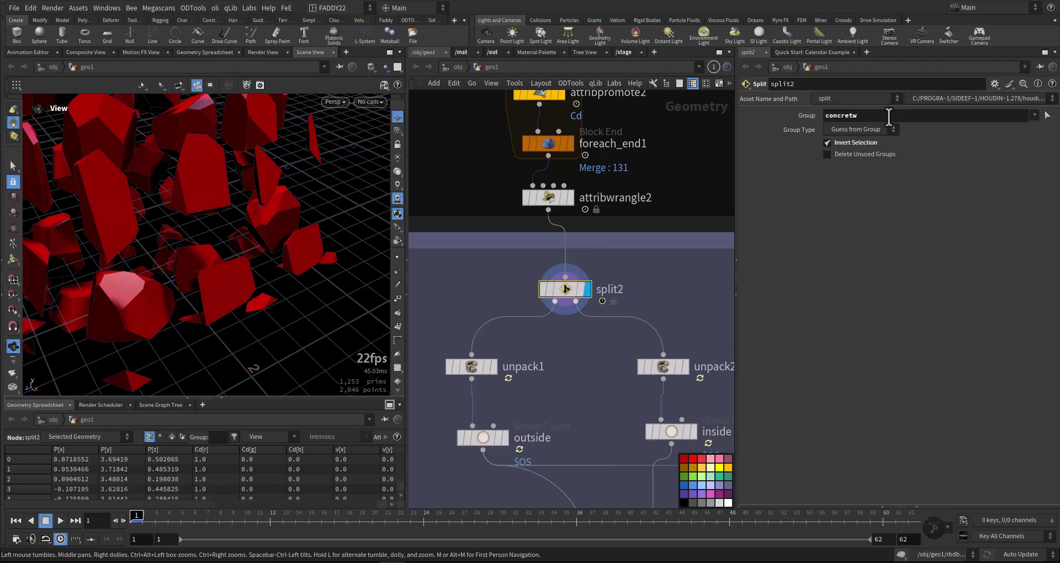
drag(883, 116, 813, 115)
scroll(505, 287, down, 1)
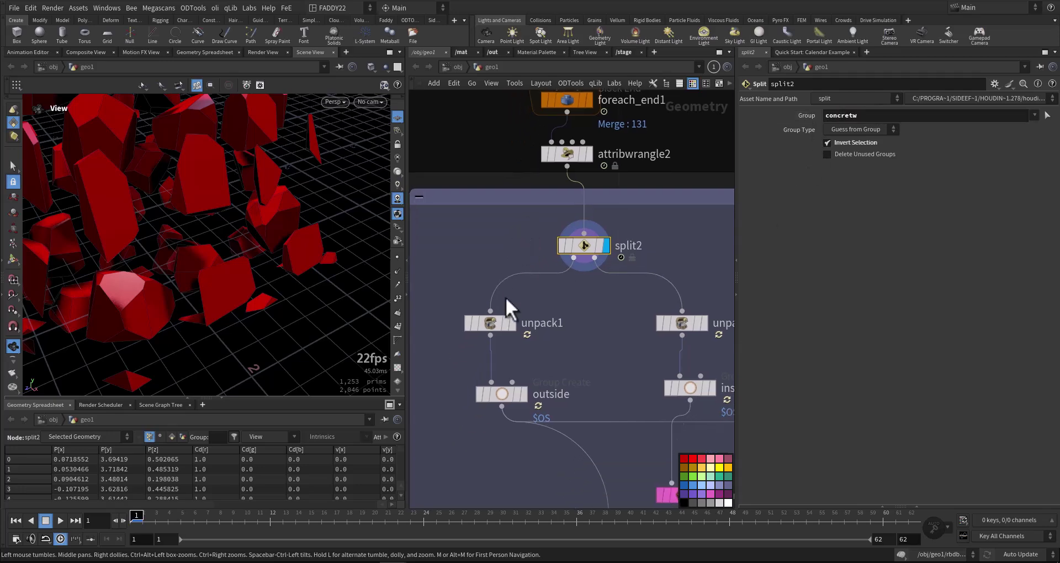
- Display unpack1 and examine the red outer pieces from different angles and farther away
click(515, 324)
middle_drag(252, 258, 217, 291)
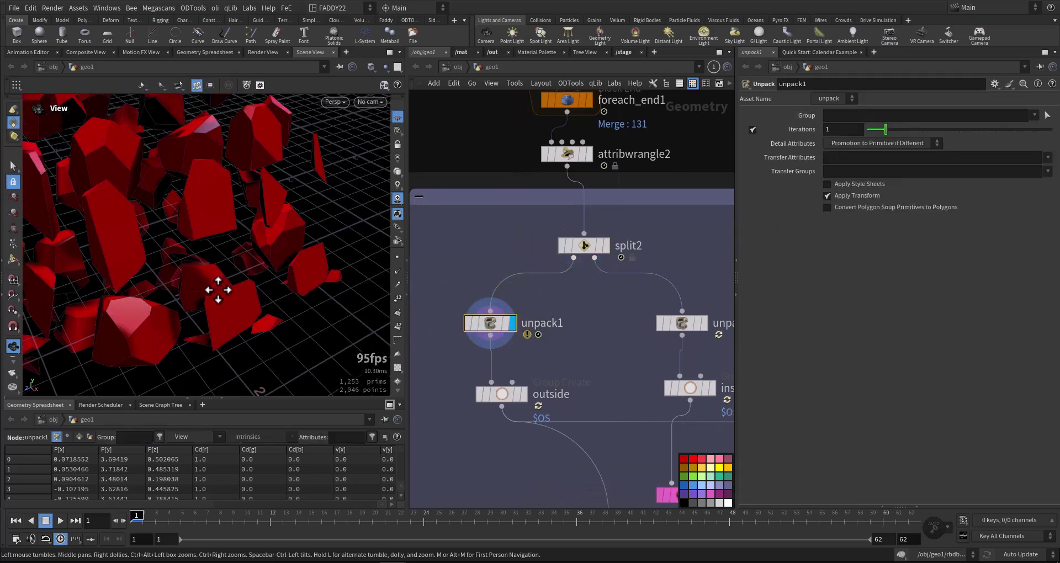
drag(218, 291, 199, 260)
scroll(215, 274, down, 4)
middle_drag(580, 364, 508, 351)
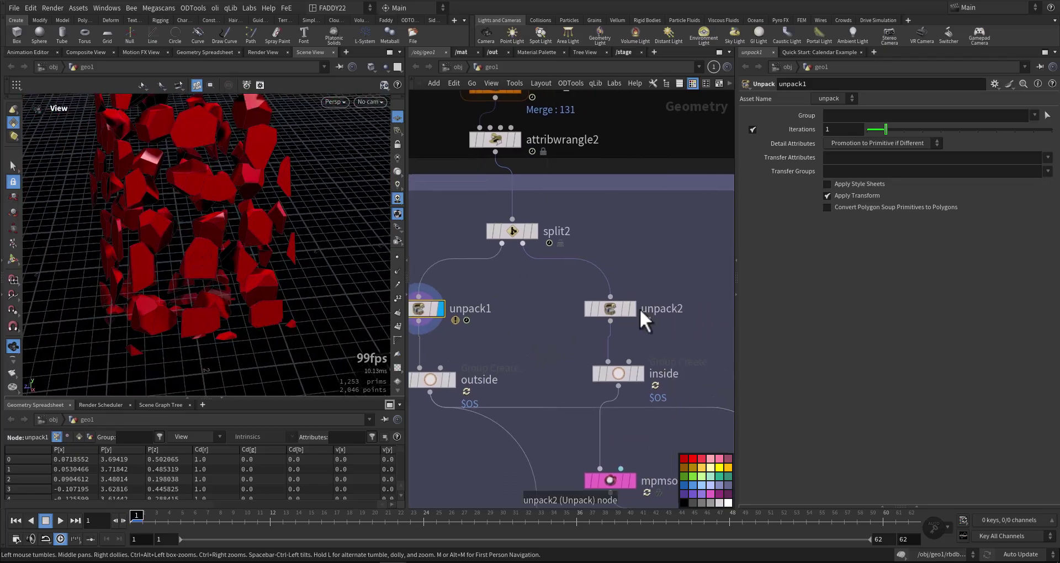
- Display unpack2 and examine the white inner pieces coming from split2's second output
click(630, 309)
middle_drag(368, 279, 293, 245)
mouse_move(292, 244)
mouse_down()
mouse_move(307, 300)
mouse_move(290, 249)
mouse_move(264, 231)
mouse_move(281, 240)
mouse_up()
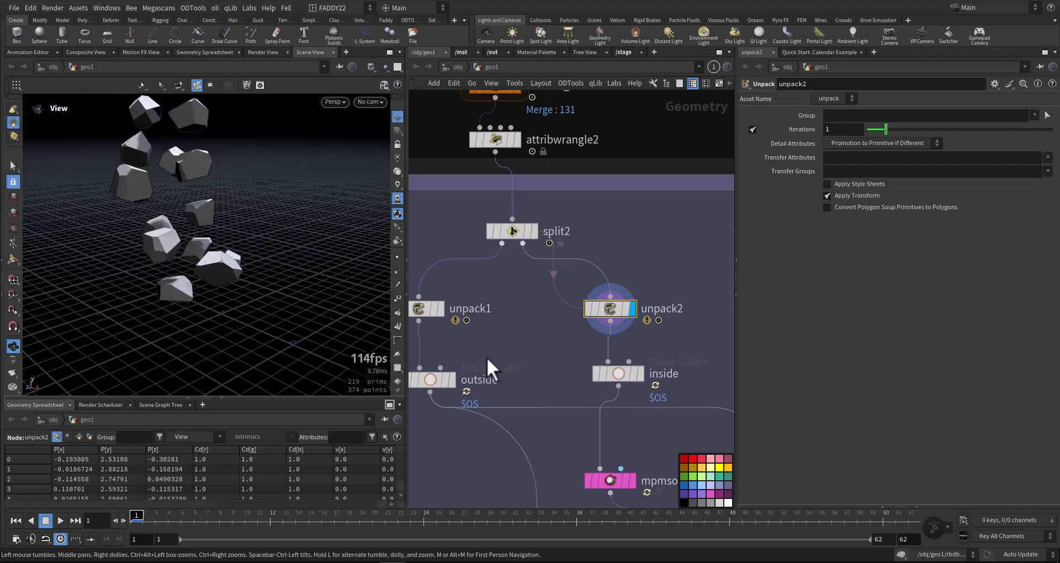
- Review the group settings of the outside and inside Group Create nodes below the two unpack nodes
middle_drag(486, 358, 532, 260)
drag(464, 314, 519, 254)
middle_drag(605, 276, 576, 256)
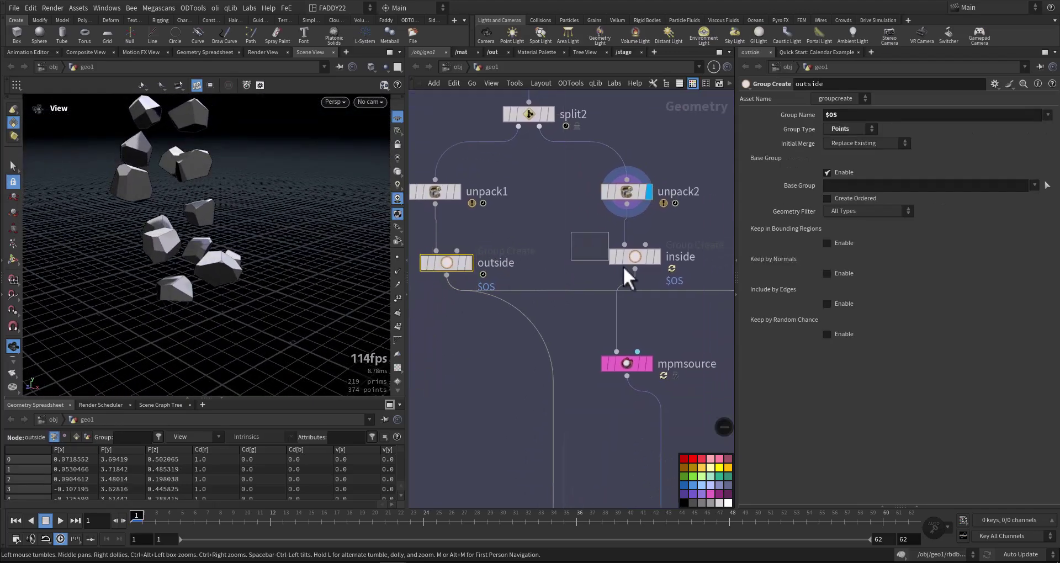
click(634, 258)
middle_drag(552, 333, 526, 308)
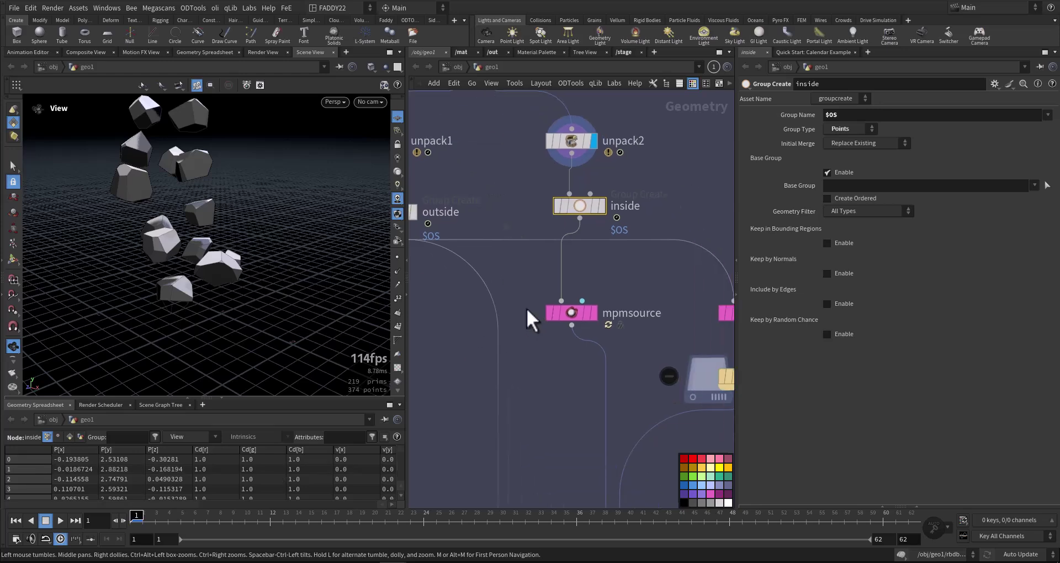
- Display mpmsource and review its Concrete material values and the other available material presets, keeping Concrete
middle_drag(541, 376, 535, 391)
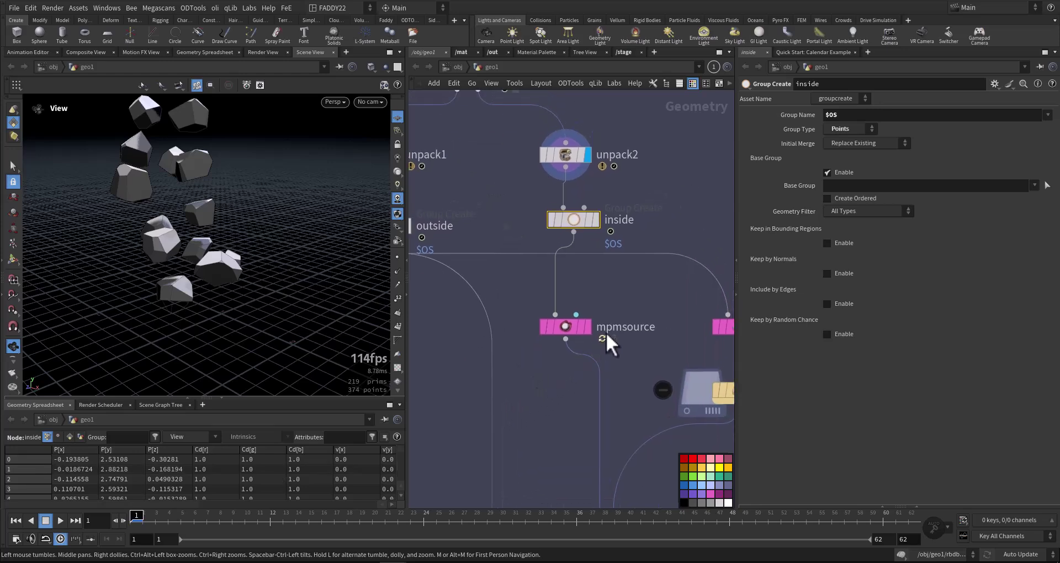
mouse_move(589, 328)
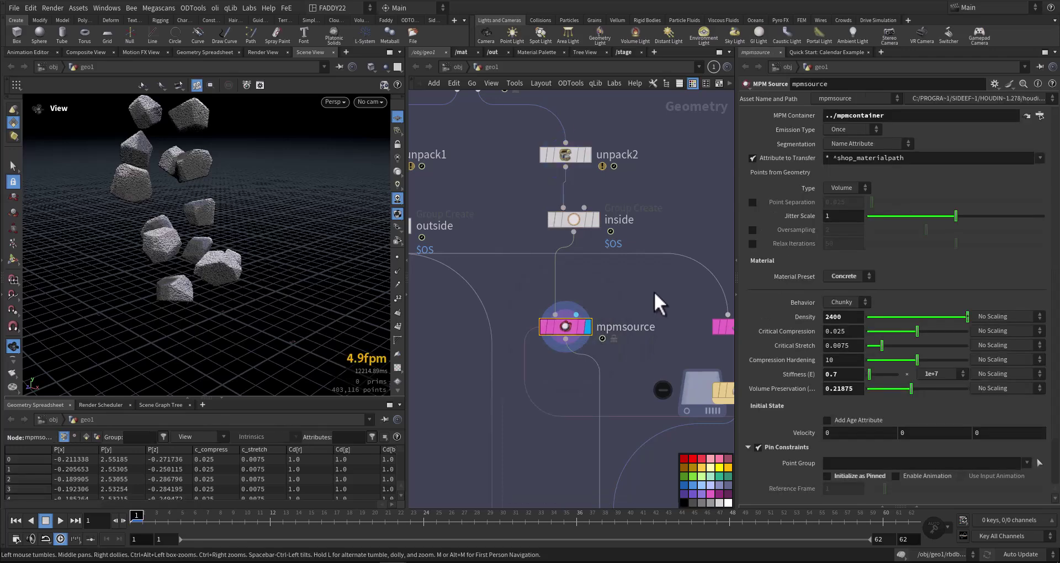
middle_drag(638, 305, 492, 290)
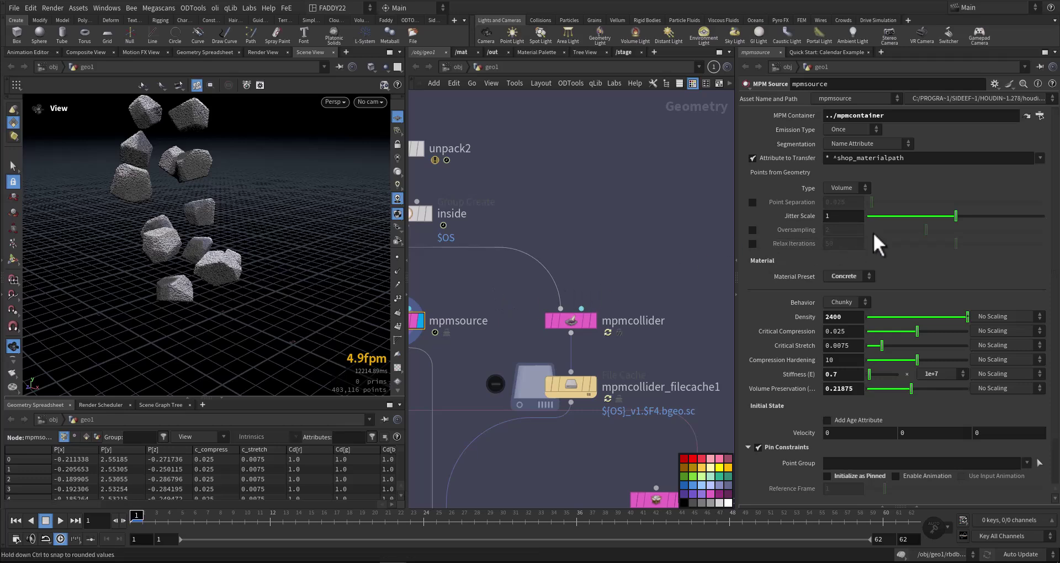
click(855, 278)
click(854, 279)
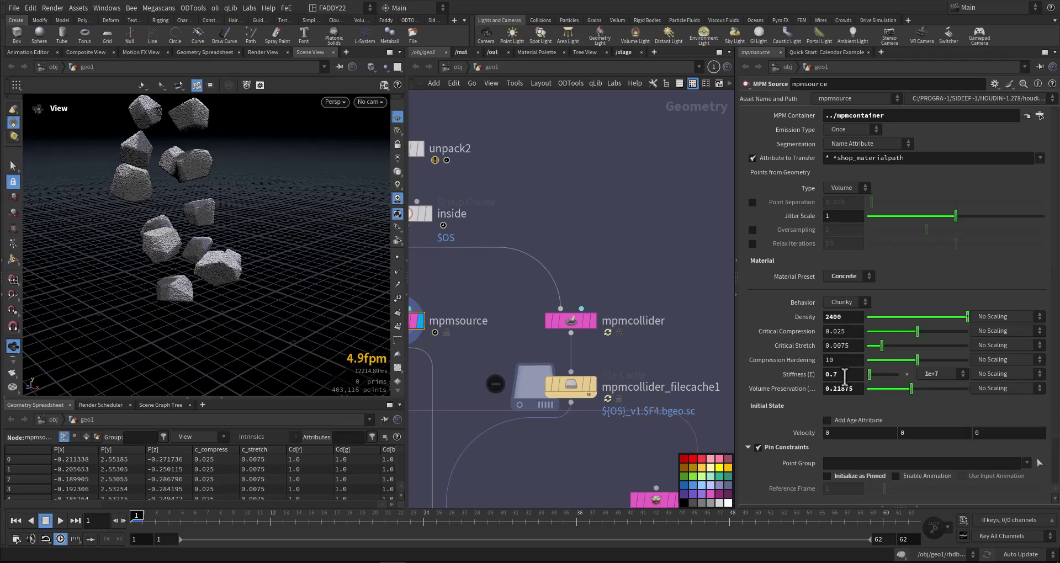
click(645, 356)
scroll(672, 360, down, 5)
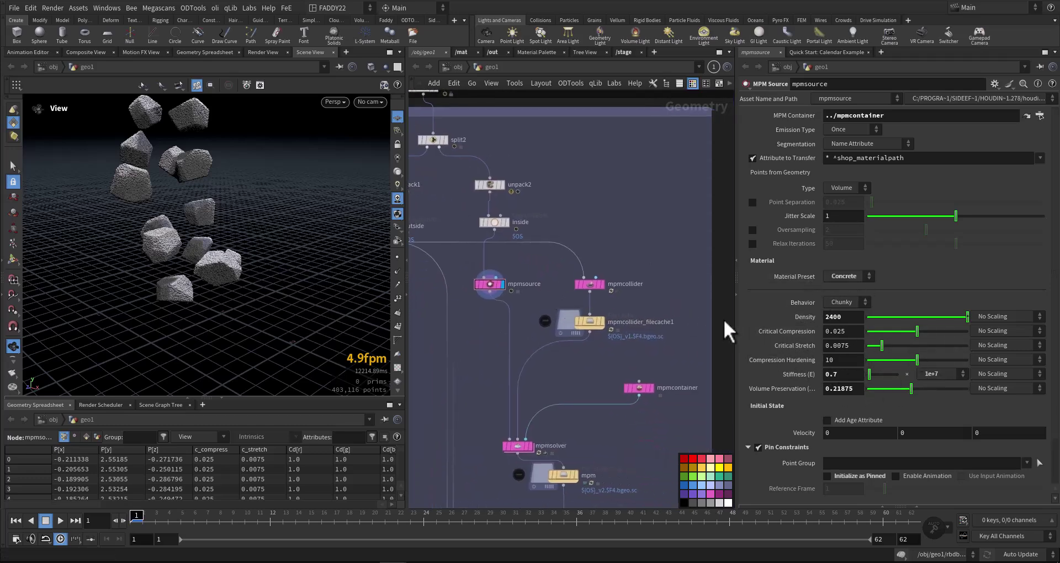
click(853, 280)
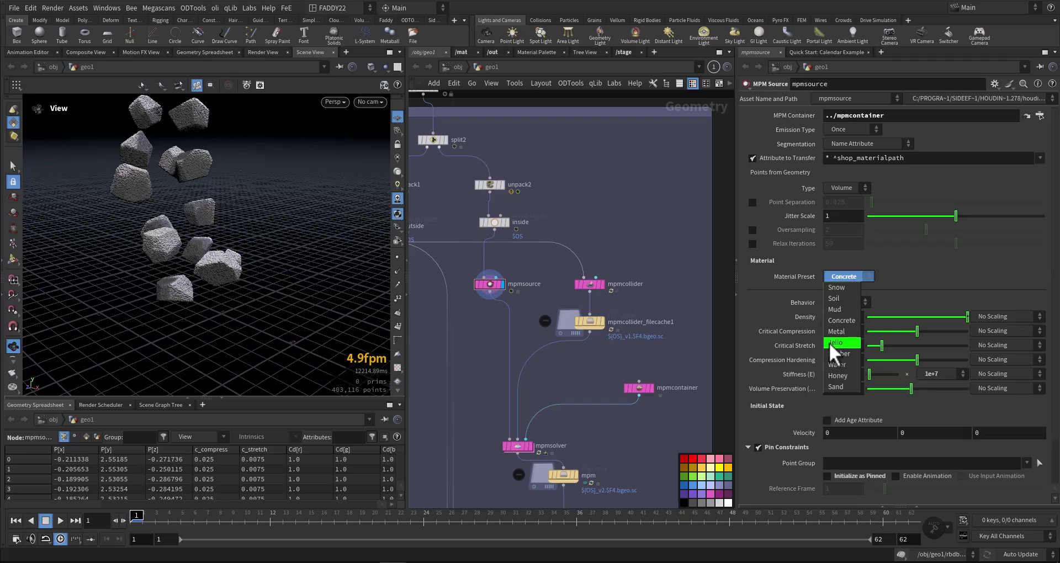
click(667, 270)
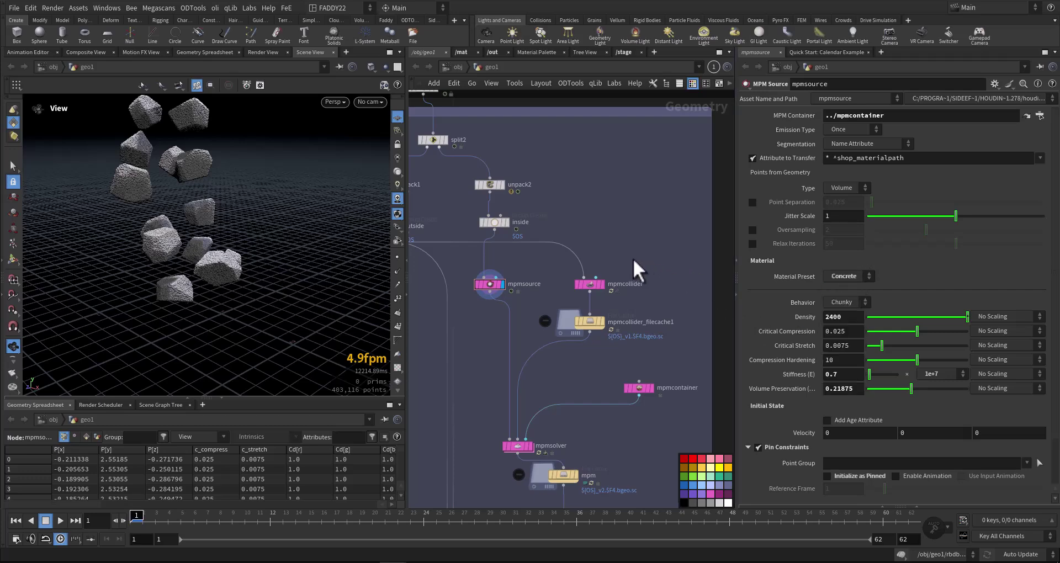
- Display mpmcollider, review its Animated (Rigid) collider settings, and examine the collision volumes of the outer pieces up close
drag(631, 259, 604, 284)
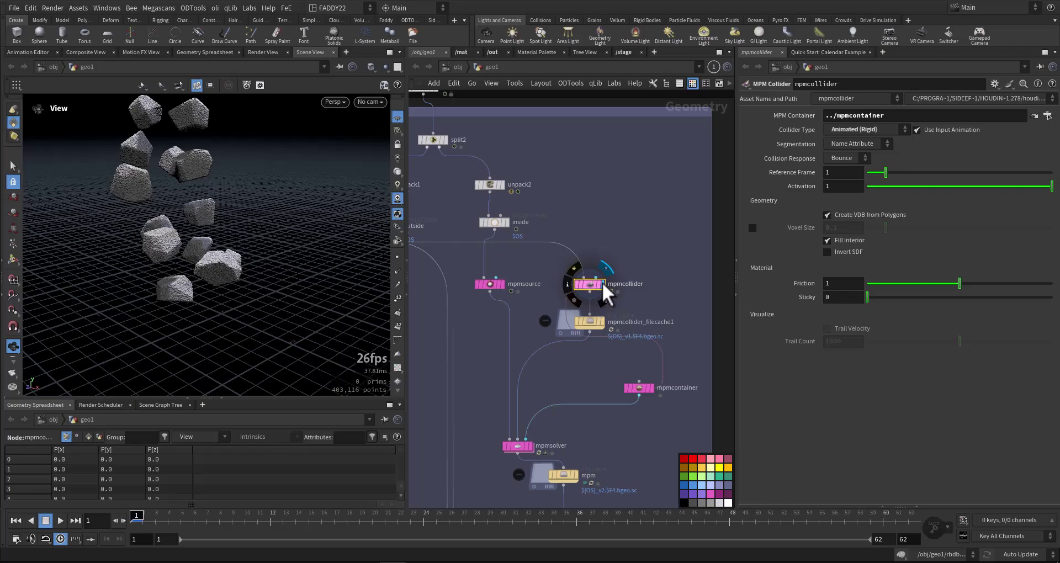
click(608, 270)
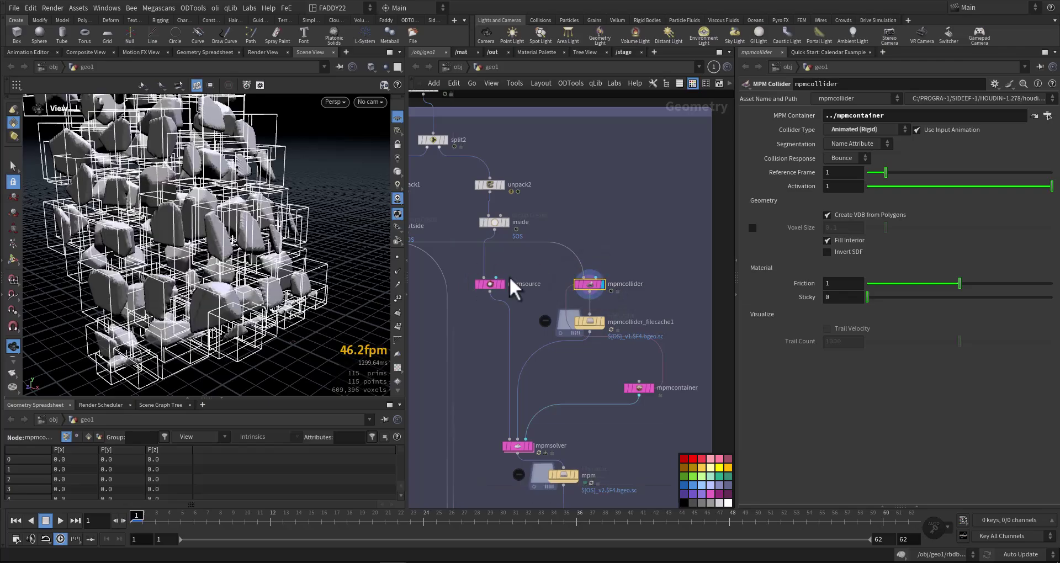
middle_drag(442, 314, 496, 303)
mouse_move(359, 287)
mouse_down()
mouse_move(313, 284)
mouse_move(348, 283)
mouse_up()
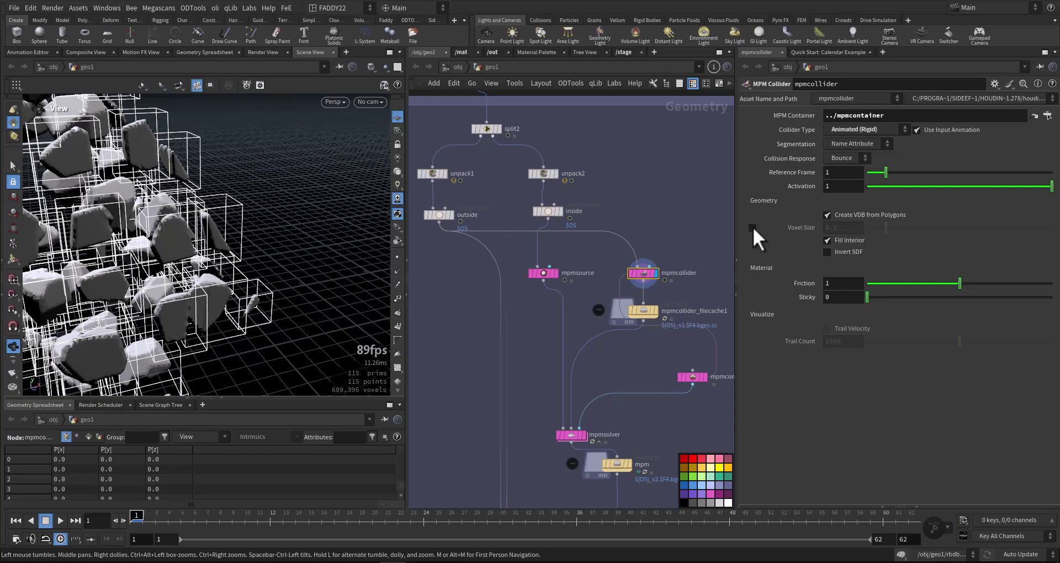
- Try a custom Voxel Size of 0.1 on mpmcollider, examine the collision volumes, and turn the custom size off again
click(754, 226)
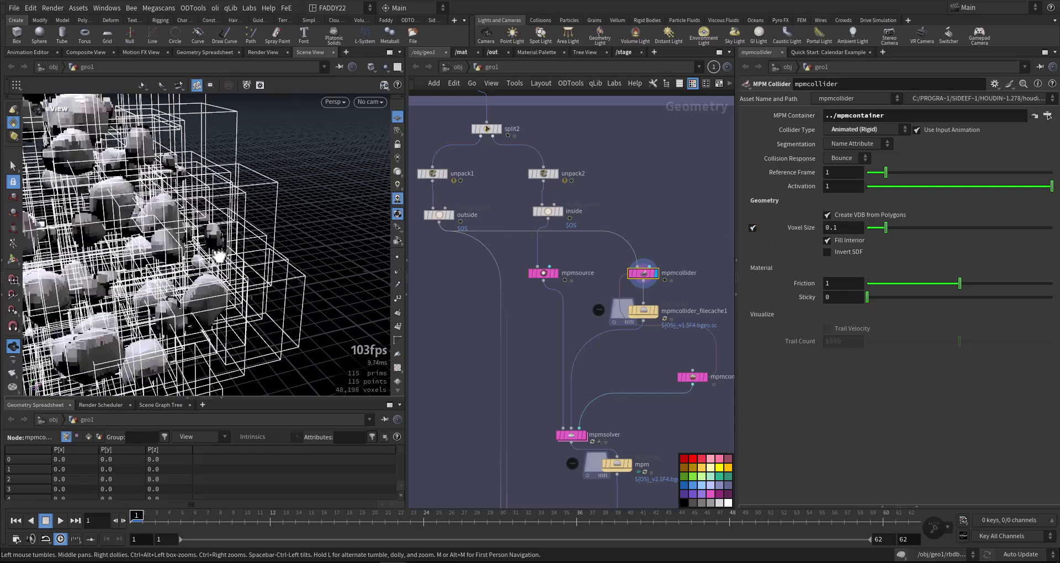
drag(171, 263, 331, 238)
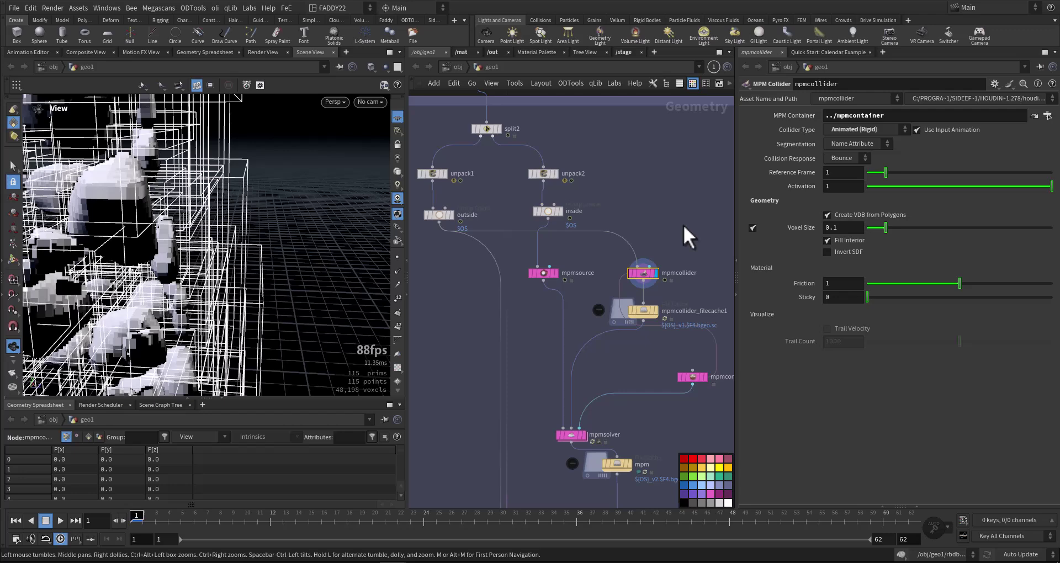
click(753, 227)
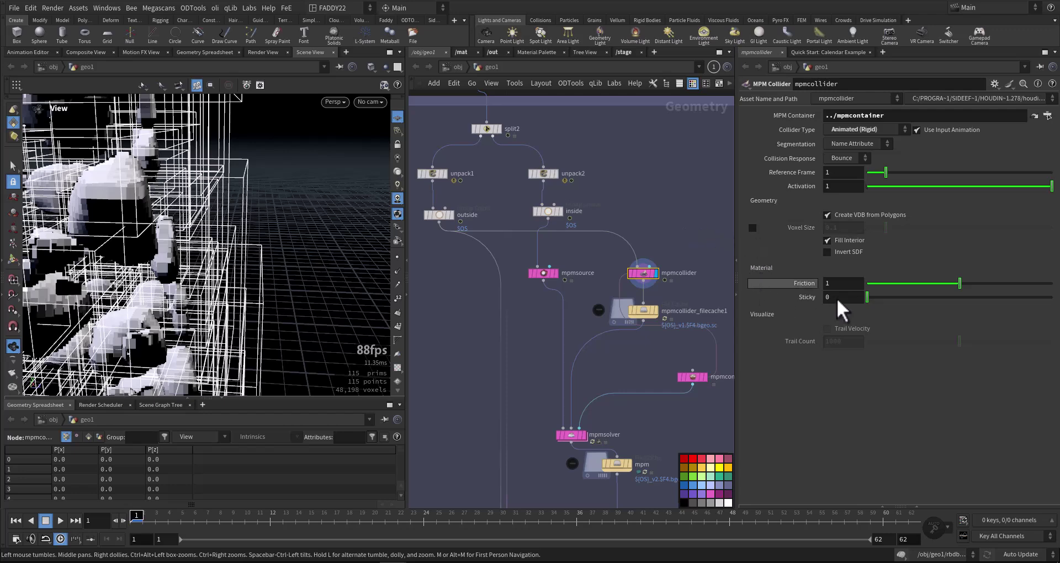
- Open mpmcontainer's parameters and review its Particle Separation, domain and boundary settings
middle_drag(685, 343, 577, 307)
click(609, 286)
scroll(578, 303, up, 3)
click(624, 309)
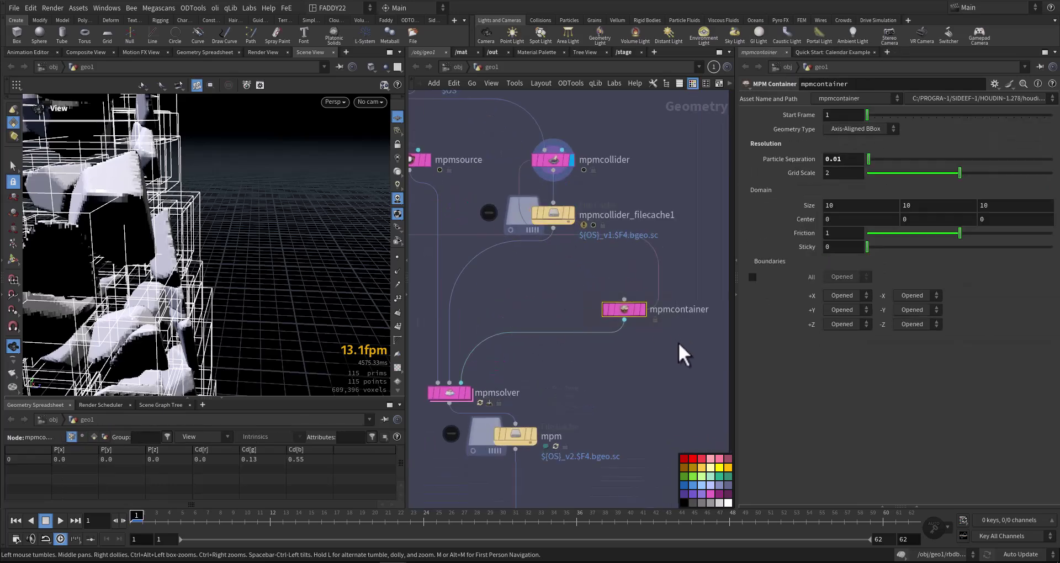
middle_drag(672, 344, 662, 386)
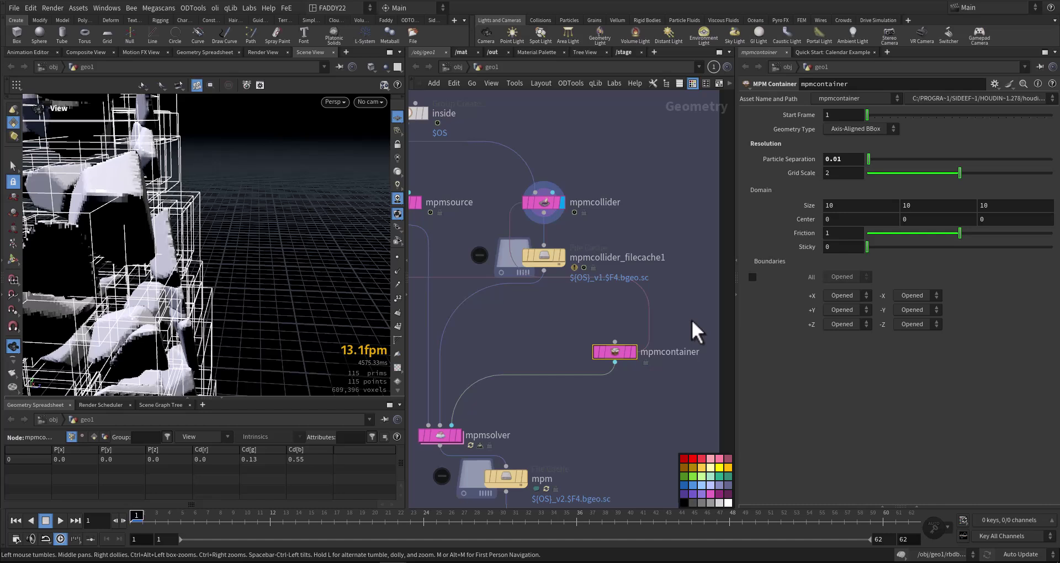
click(846, 160)
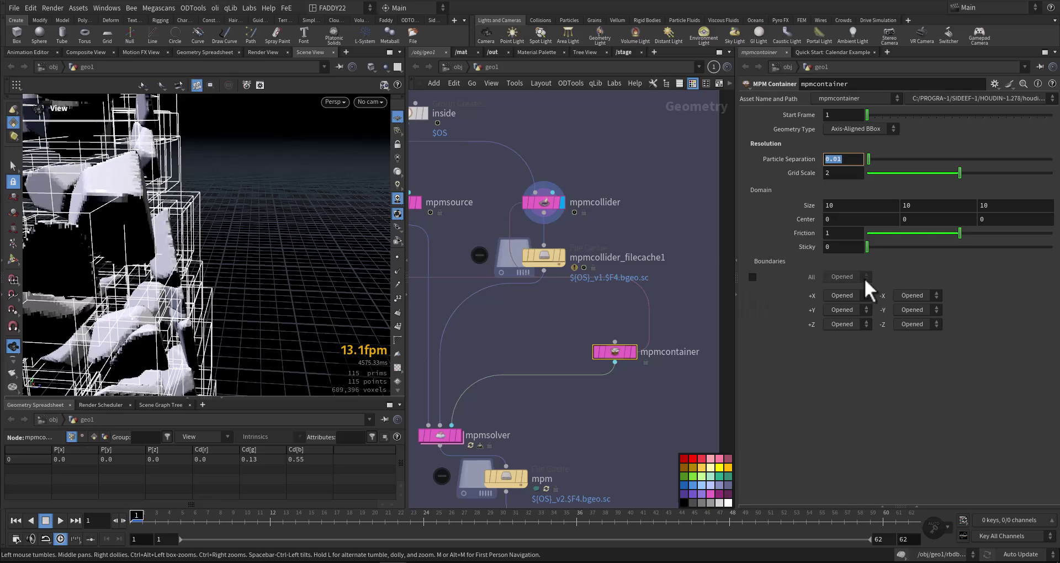
- Go back to mpmcollider and mpmsource and check their parameters, including the MPM Container each one references
middle_drag(565, 308, 598, 339)
middle_drag(633, 220, 671, 296)
click(614, 310)
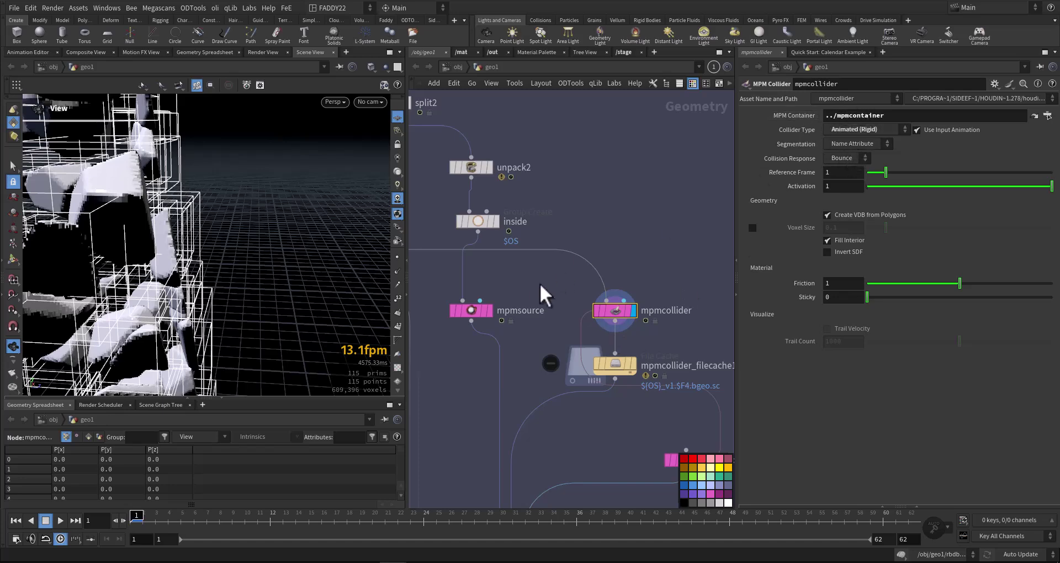
middle_drag(508, 293, 574, 286)
click(538, 303)
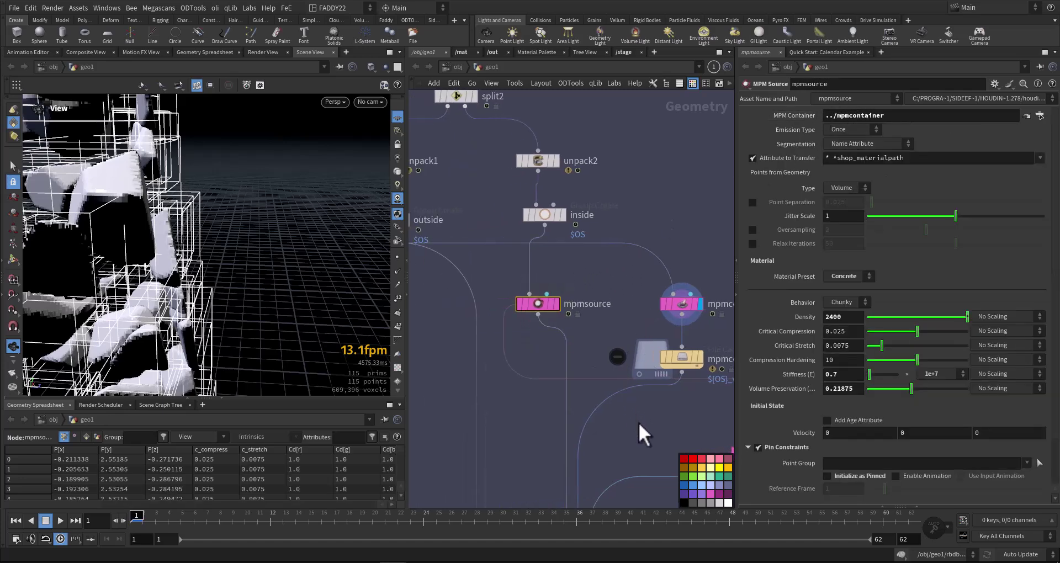
- Open mpmsolver's parameters and review its minimum and maximum substeps, Material Condition and CFL Condition
middle_drag(656, 503, 627, 308)
scroll(625, 317, up, 3)
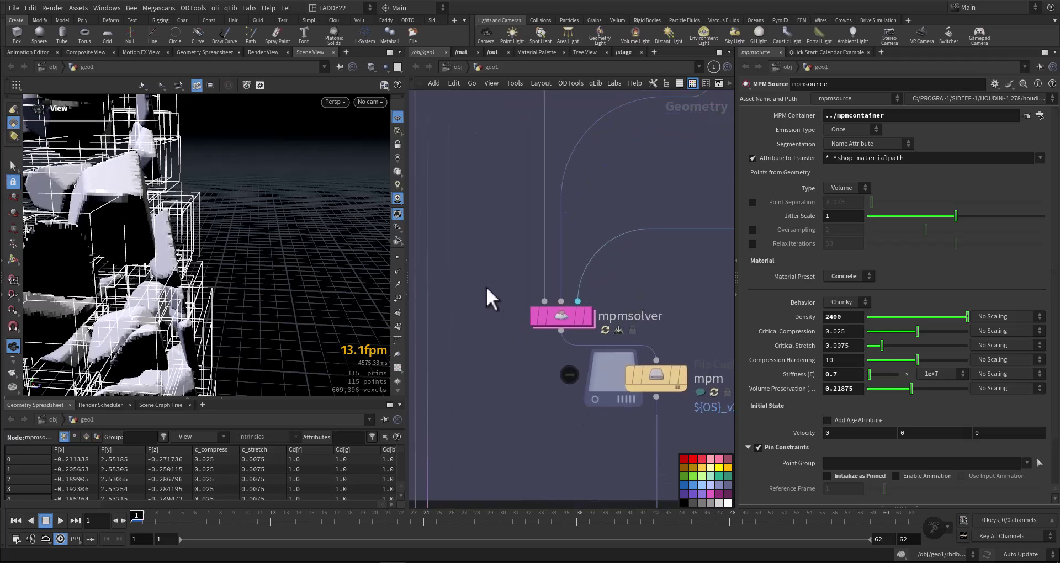
drag(486, 287, 626, 333)
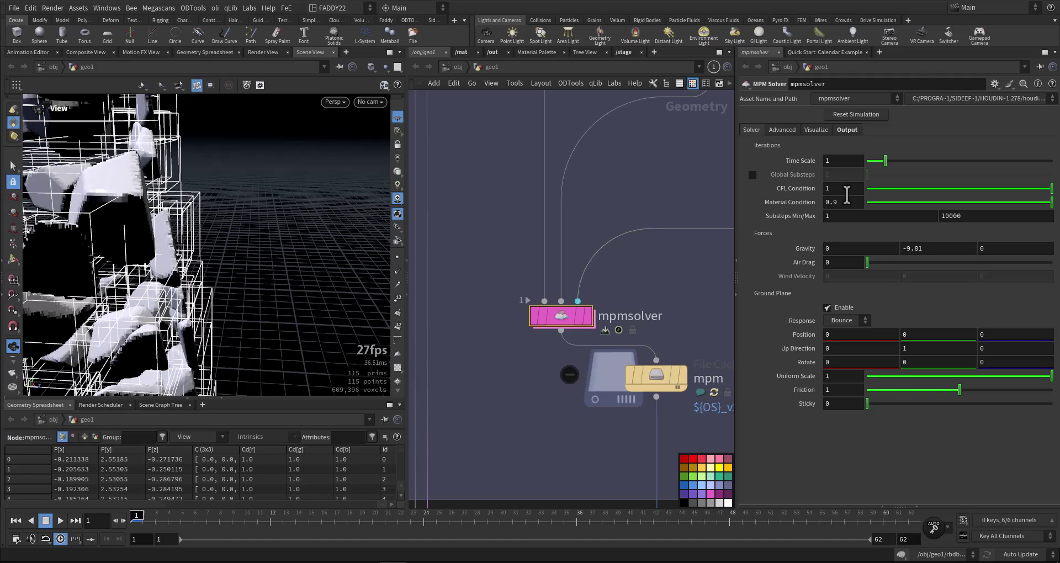
click(980, 216)
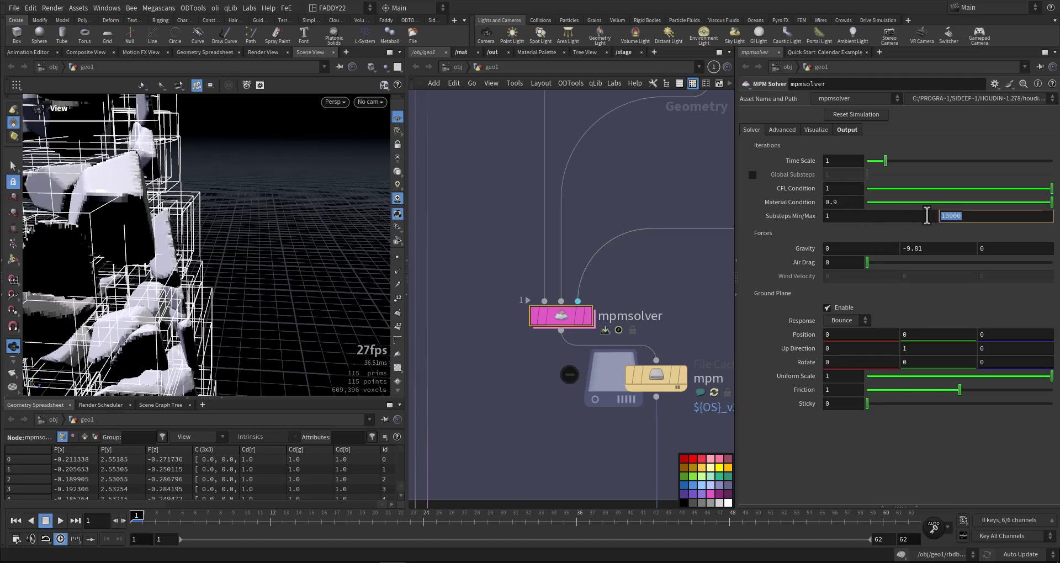
click(856, 217)
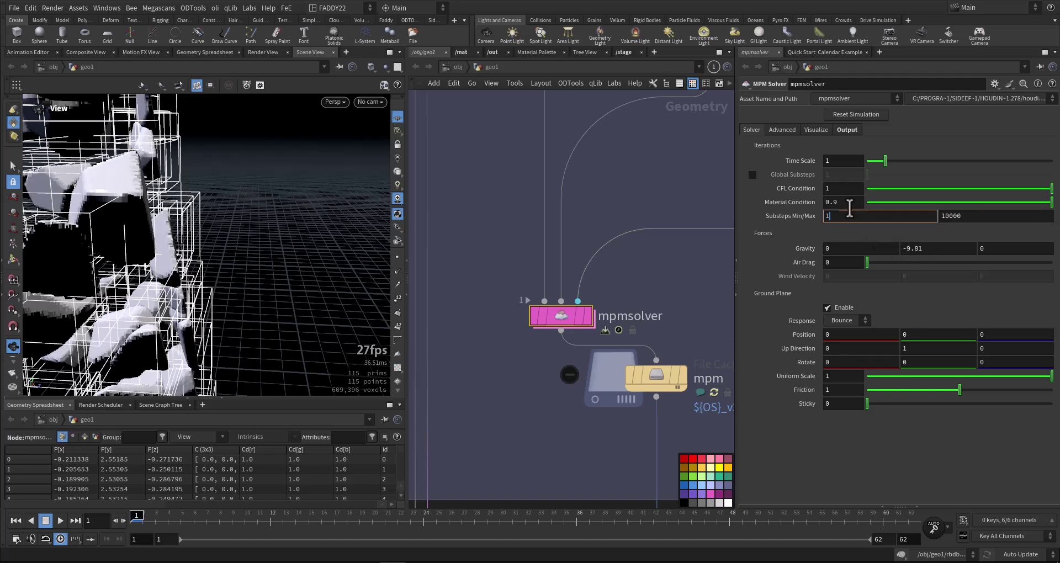
click(850, 203)
drag(842, 188, 809, 188)
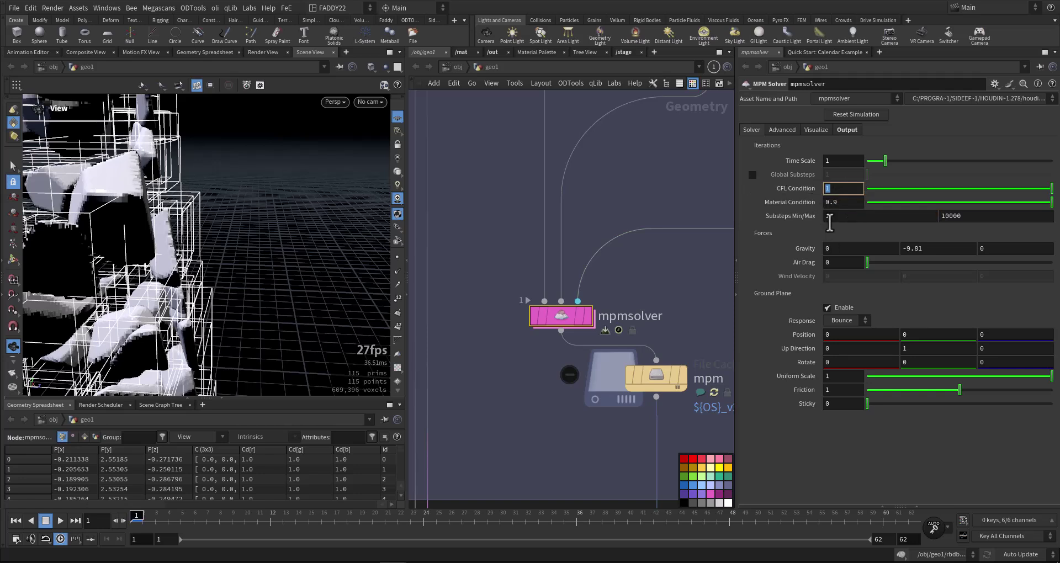
middle_drag(701, 289, 674, 279)
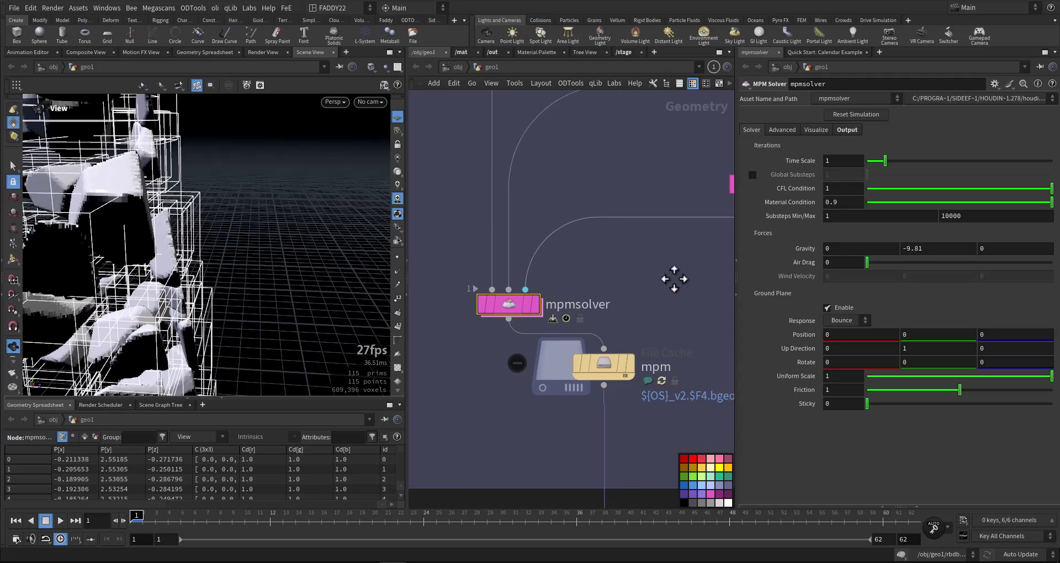
- Enter mpmsolver's dive_target network and look through the POP nodes available there without adding one
double_click(509, 306)
key(Tab)
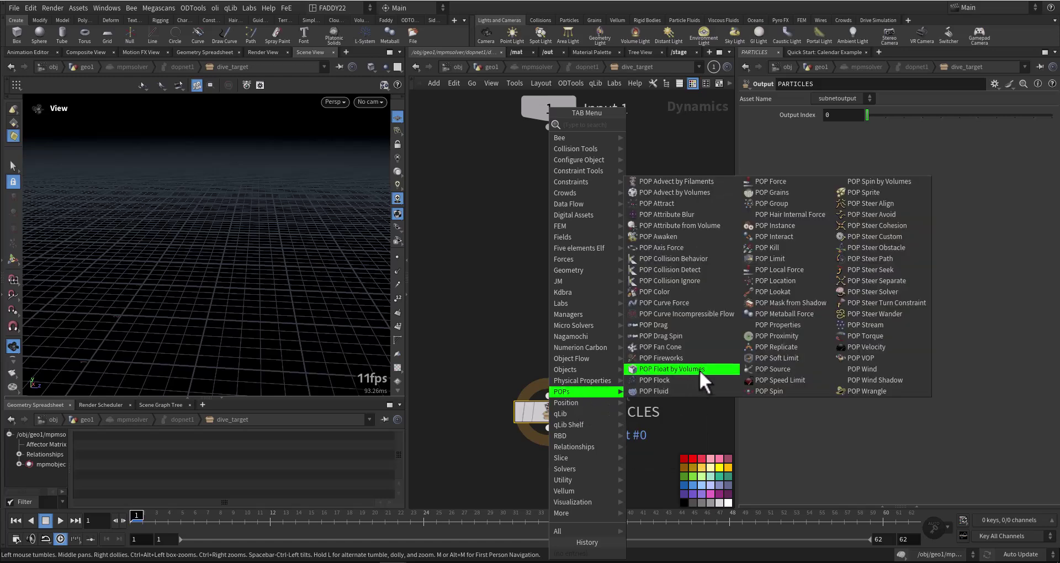
click(518, 329)
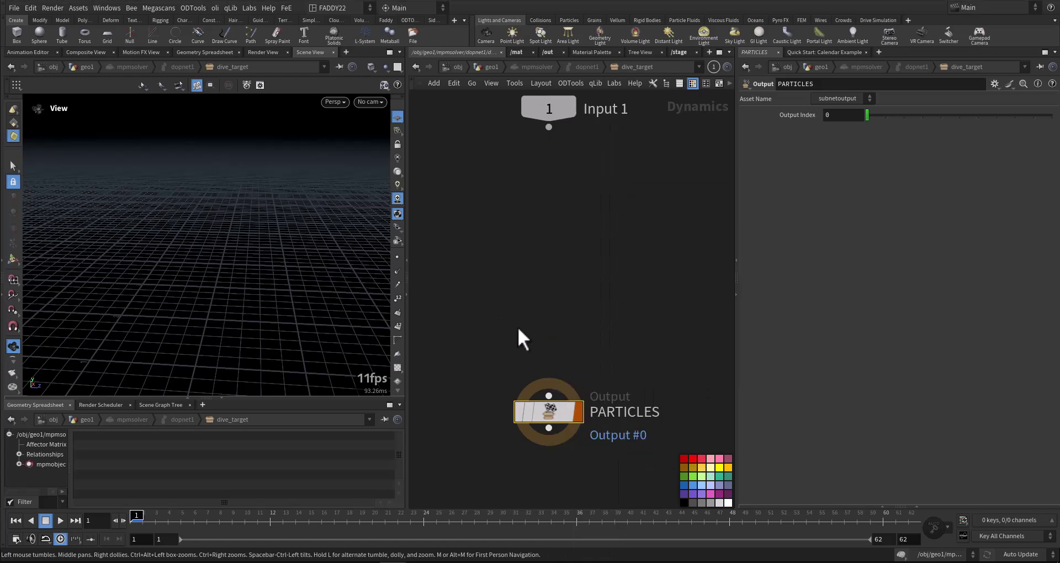
- Return to the geo1 network and select the VDB meshing chain from vdbfromparticles1 through convertvdb1
click(491, 67)
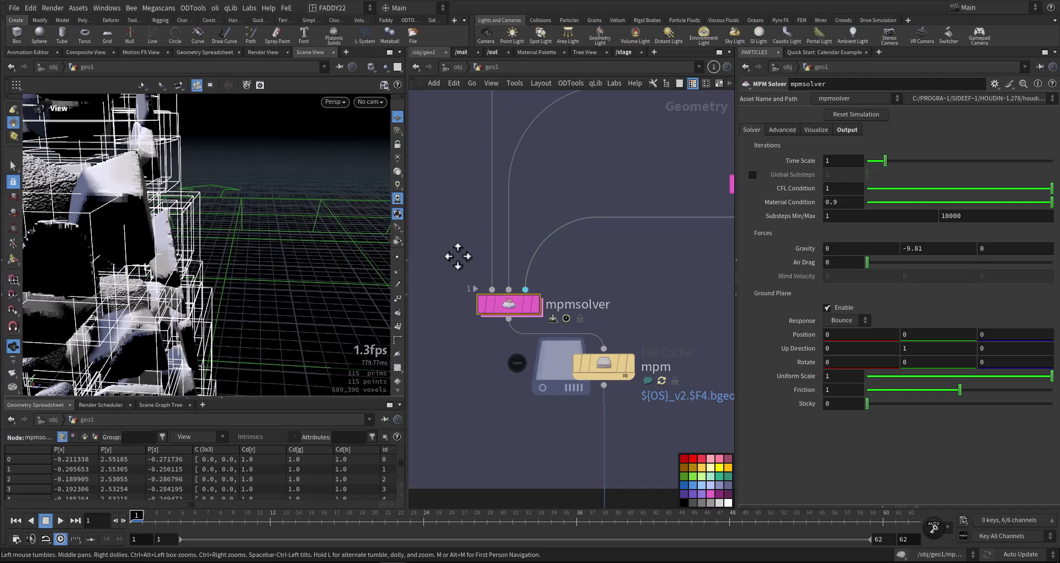
scroll(458, 277, down, 5)
middle_drag(474, 319, 548, 262)
scroll(551, 302, up, 3)
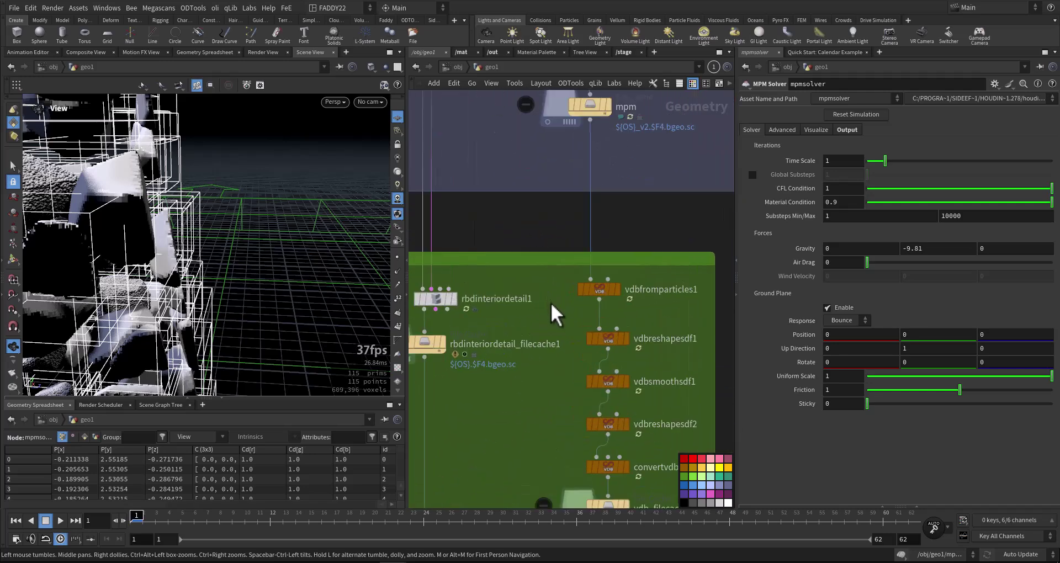
middle_drag(563, 313, 550, 264)
drag(590, 318, 628, 426)
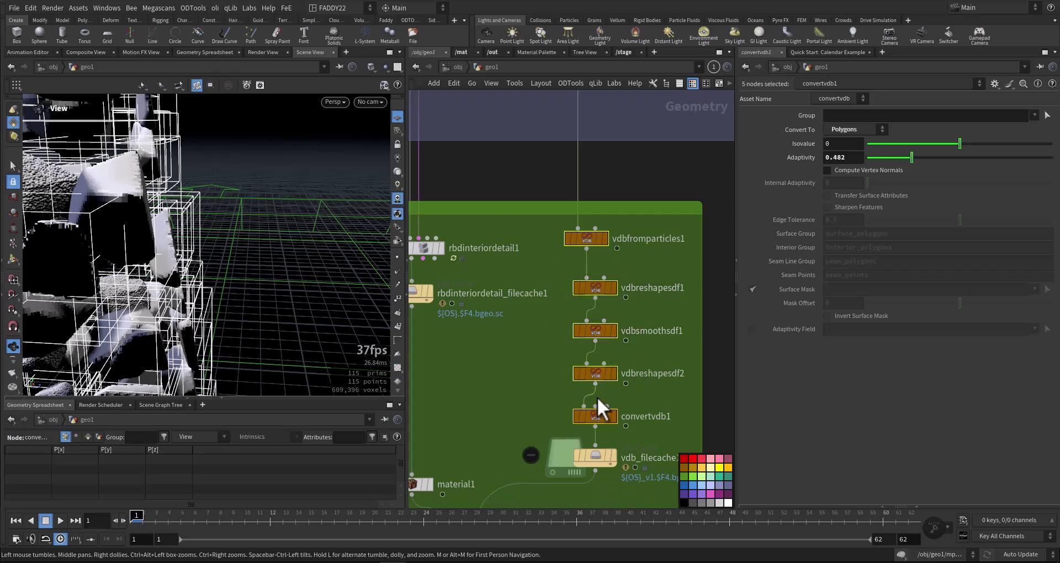
- Display rbdinteriordetail1 and inspect the detailed interior faces of the fractured pieces in the viewport
middle_drag(493, 385, 578, 398)
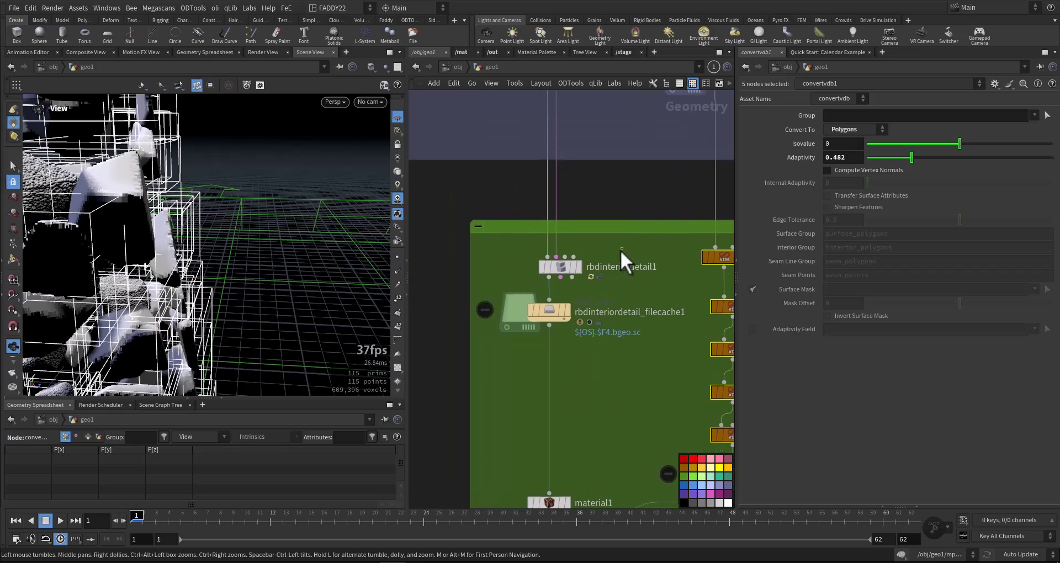
click(582, 270)
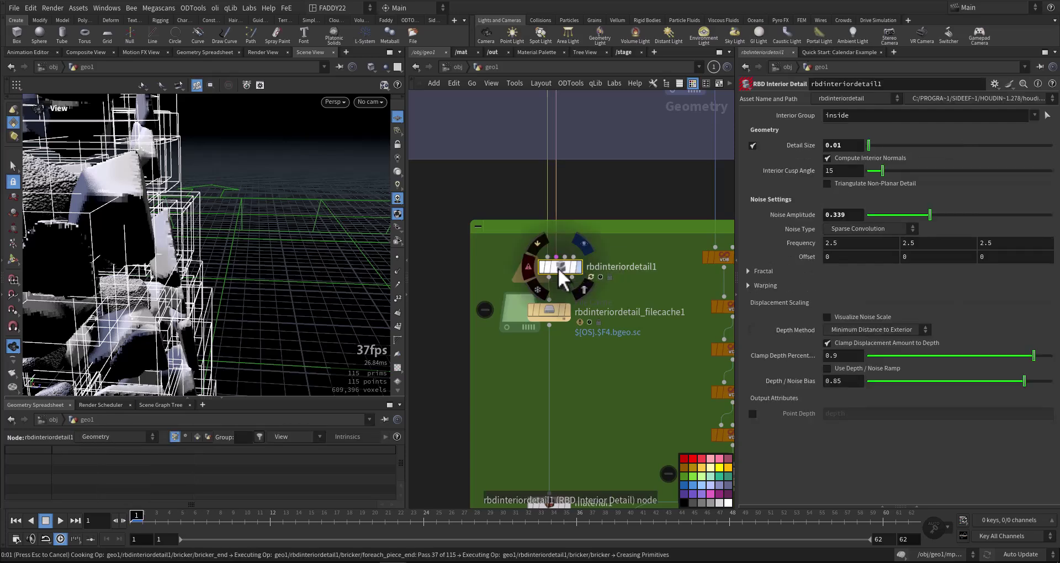
key(r)
middle_drag(516, 260, 535, 305)
scroll(534, 305, up, 3)
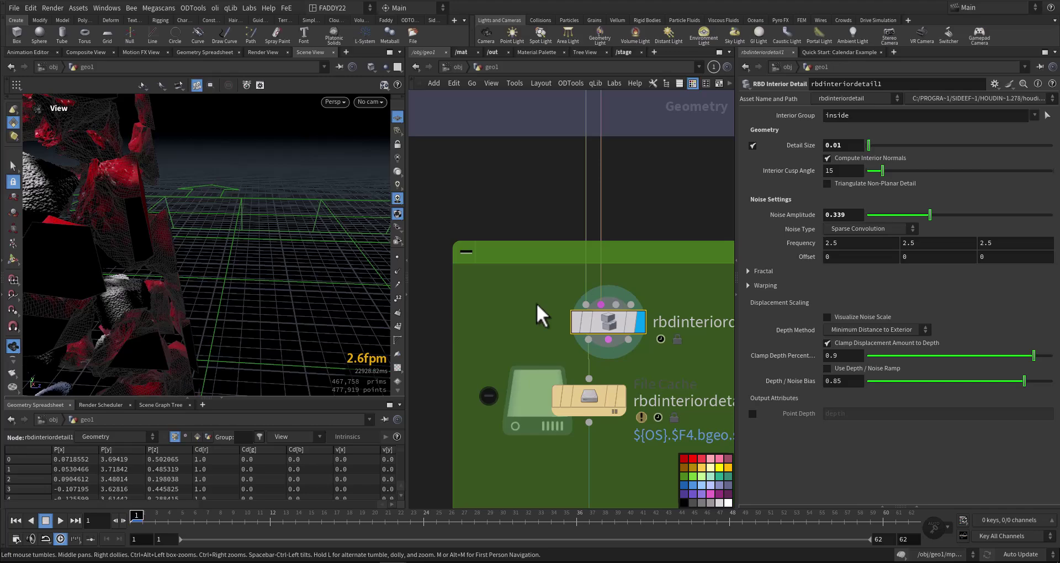
scroll(247, 271, down, 3)
scroll(247, 272, down, 3)
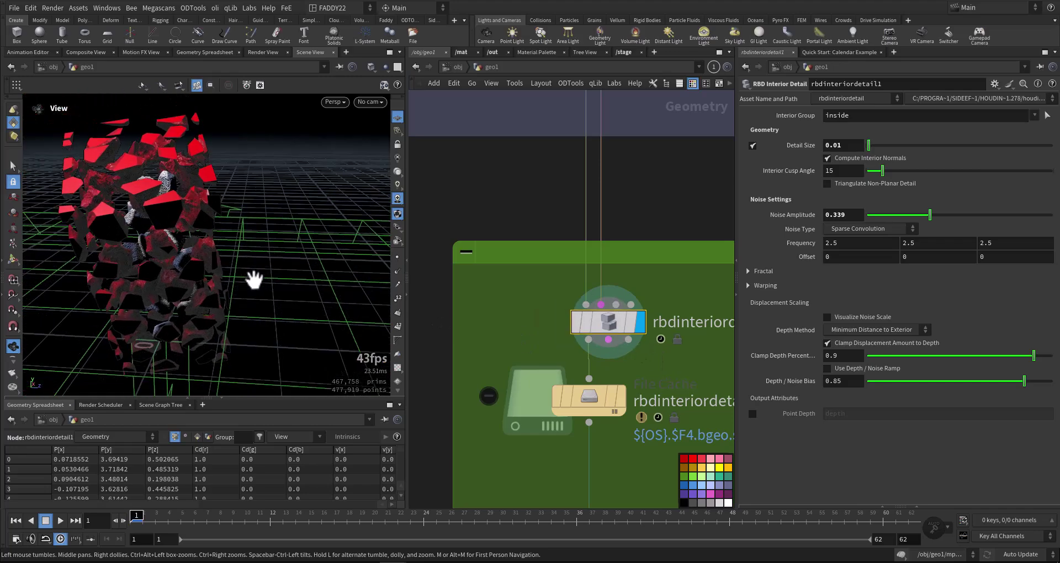
drag(253, 280, 312, 286)
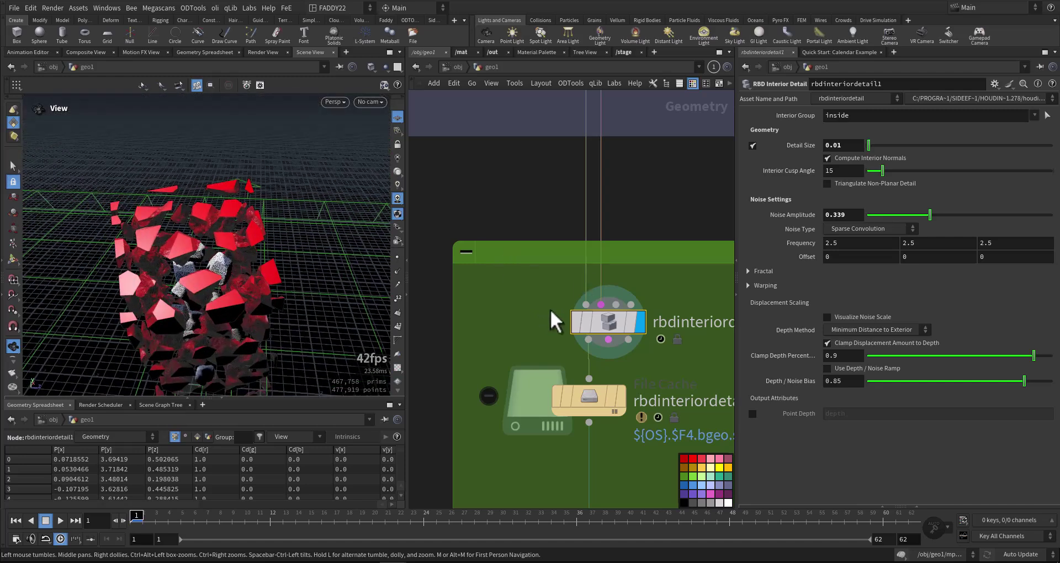
- Trace the network from the RBD bullet solver through the MPM section back down to rbdinteriordetail1
middle_drag(545, 311, 510, 306)
scroll(511, 307, down, 3)
drag(506, 298, 582, 332)
middle_drag(597, 209, 575, 426)
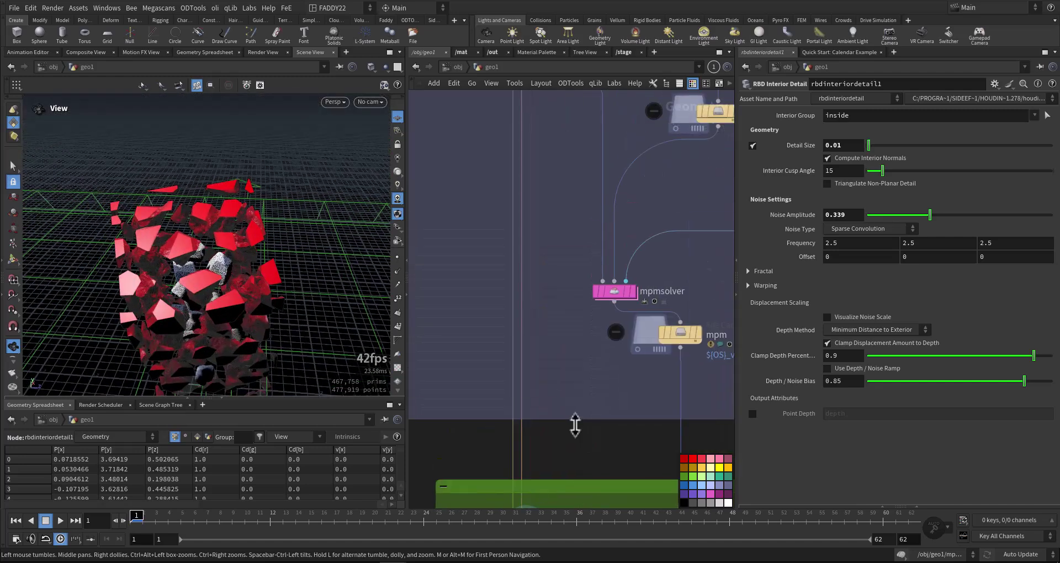
middle_drag(560, 203, 558, 396)
scroll(558, 395, down, 4)
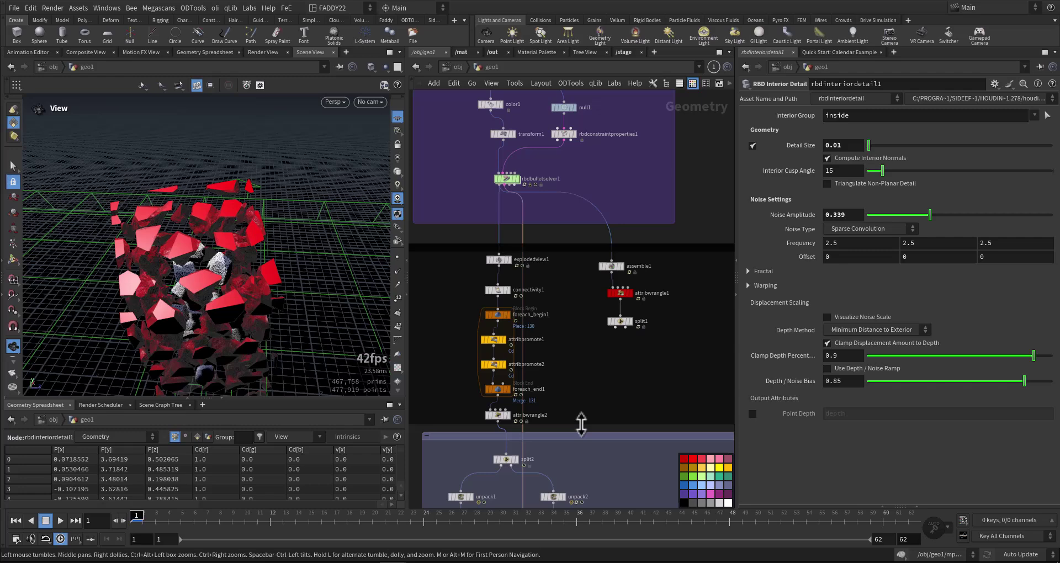
scroll(583, 359, down, 3)
middle_drag(619, 385, 614, 203)
middle_drag(592, 361, 600, 193)
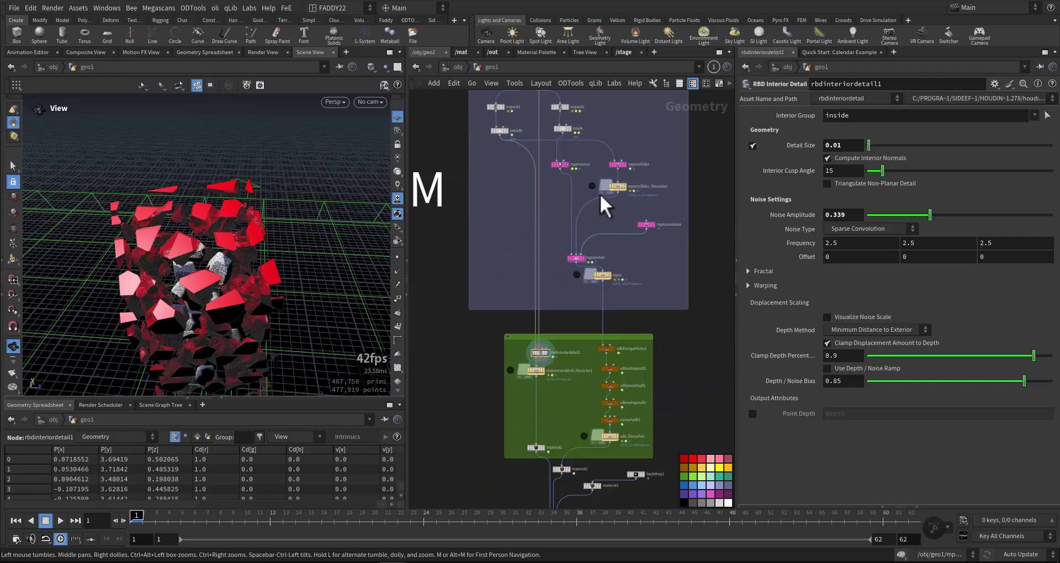
middle_drag(525, 369, 537, 237)
scroll(563, 232, up, 7)
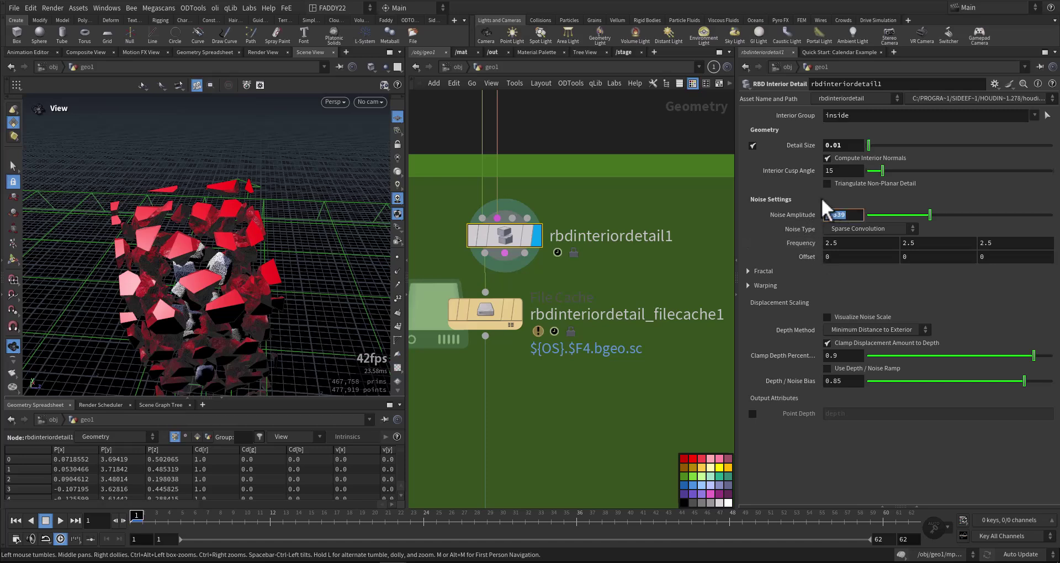
- Check rbdinteriordetail1's Noise Amplitude and Detail Size, and examine the noisy interior surfaces of the pieces up close
double_click(849, 145)
click(628, 379)
middle_drag(538, 369, 578, 333)
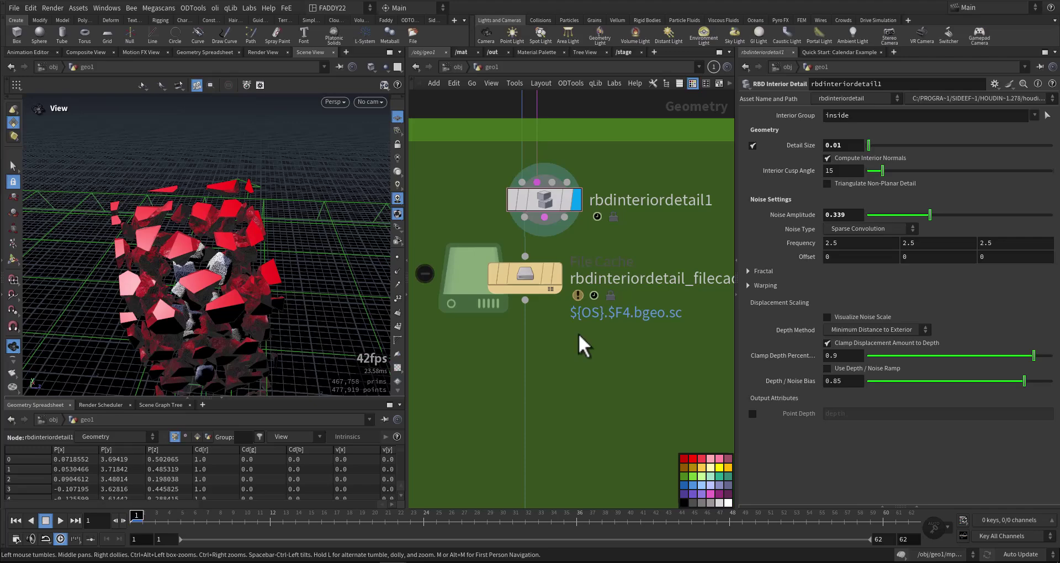
drag(247, 256, 264, 287)
scroll(264, 286, up, 3)
scroll(264, 287, up, 8)
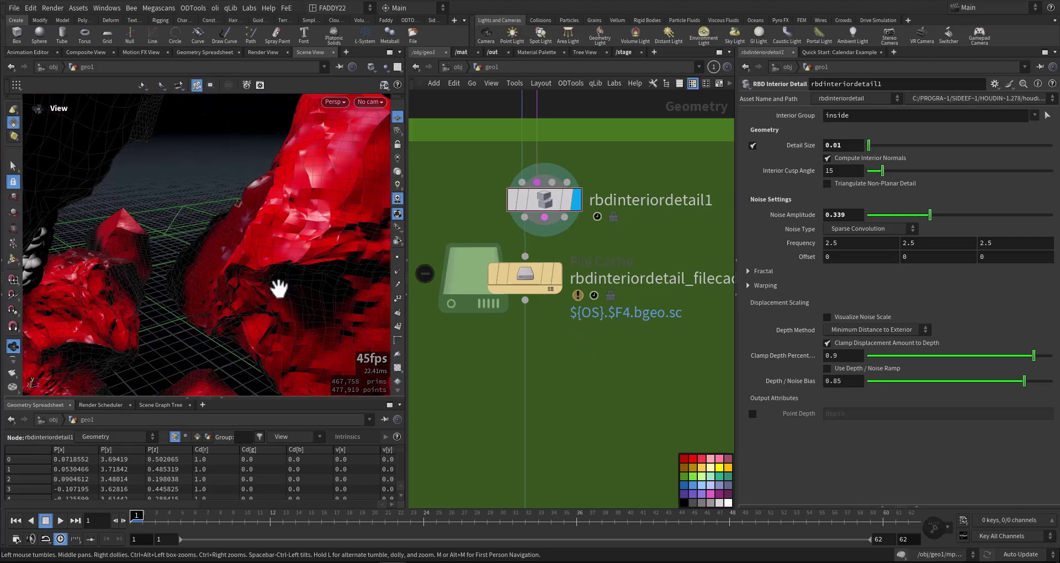
scroll(287, 296, up, 5)
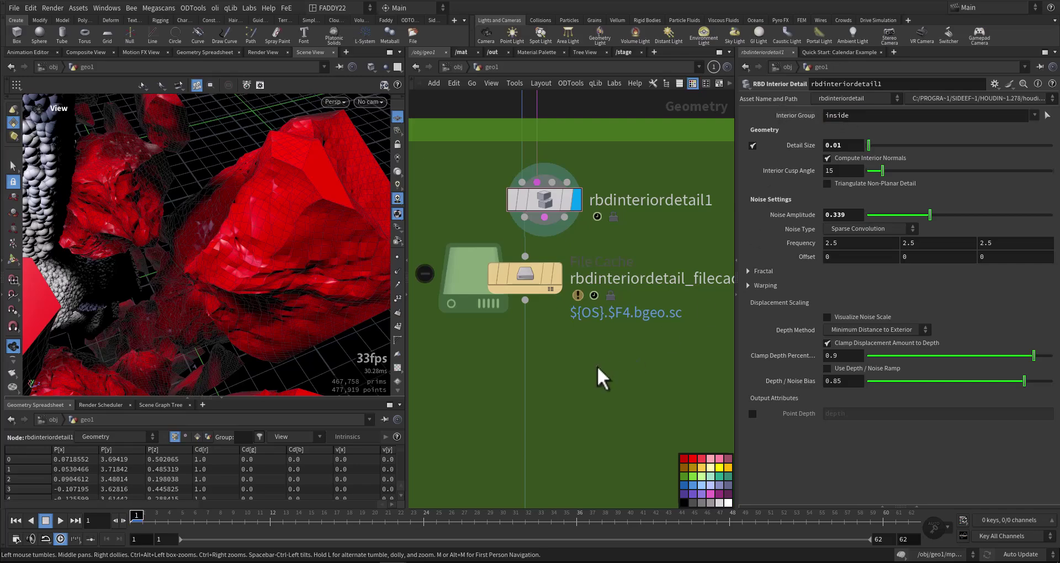
drag(285, 326, 307, 282)
scroll(308, 281, down, 2)
- Open the parameters of material1 and material2 and check the material assigned to each branch
middle_drag(596, 389, 573, 248)
scroll(537, 271, down, 3)
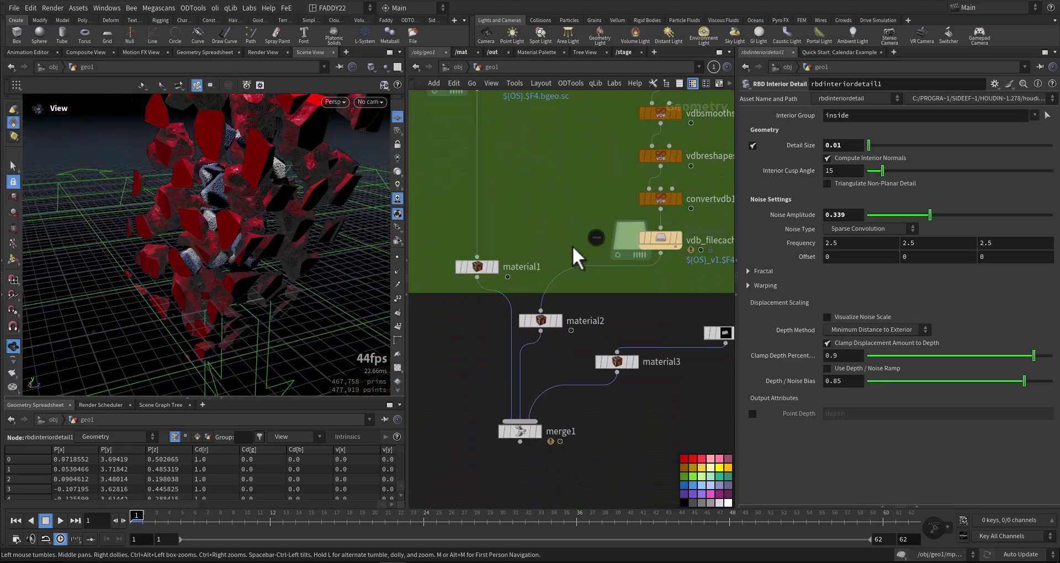
click(489, 266)
click(541, 321)
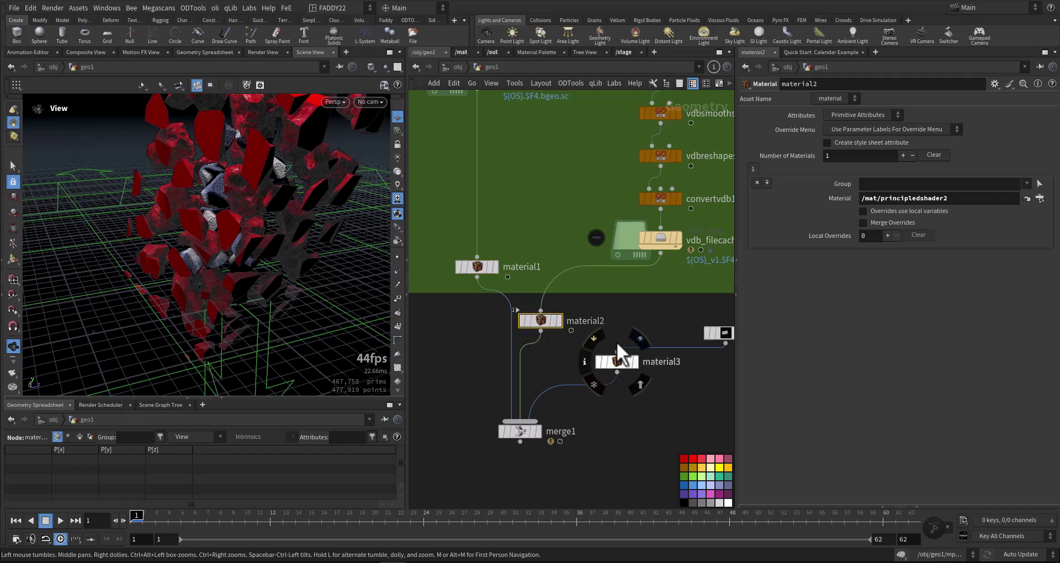
- Review backdrop1's parameters and display the node to examine the backdrop around the pieces
middle_drag(673, 324, 576, 314)
click(618, 335)
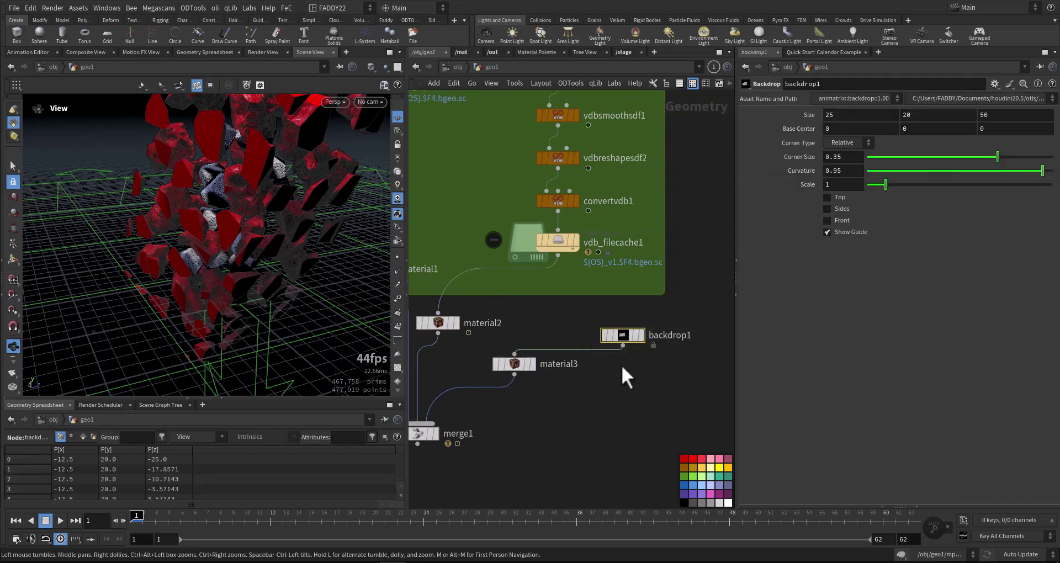
click(642, 335)
drag(257, 297, 298, 290)
scroll(295, 304, down, 4)
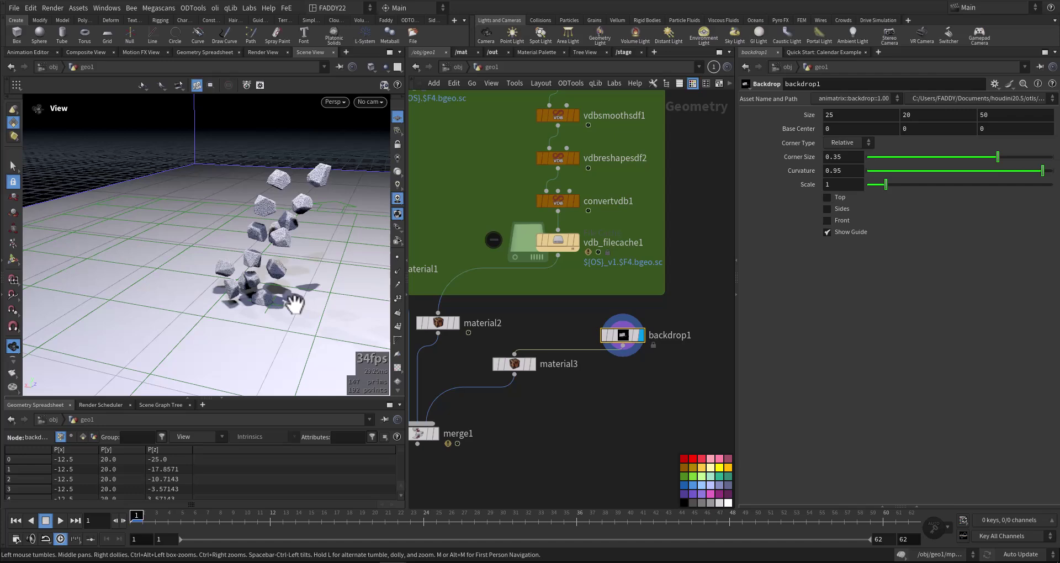
- Display merge1 and view the pieces together with the backdrop from the front
click(437, 434)
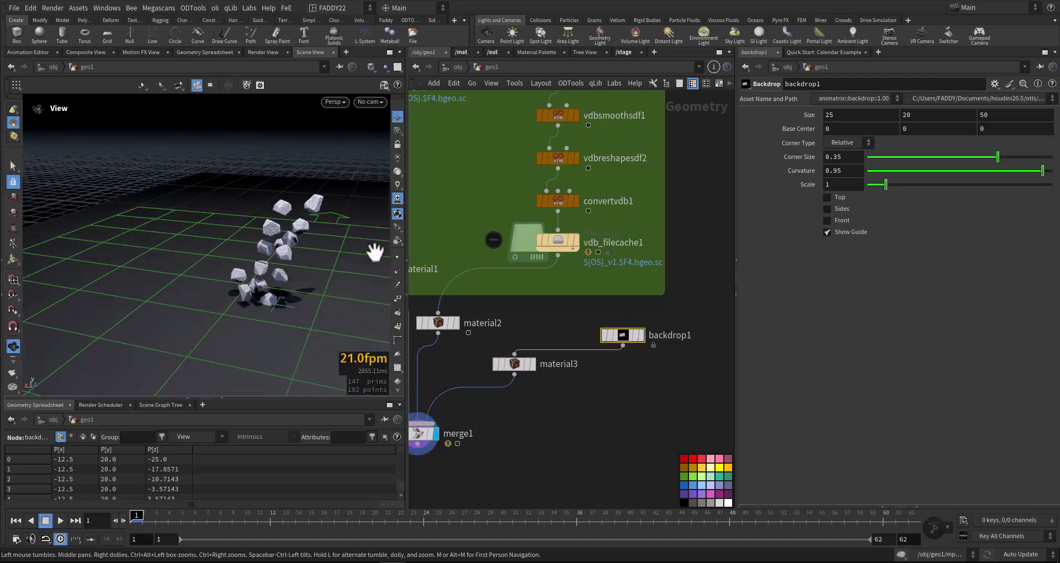
drag(333, 263, 85, 246)
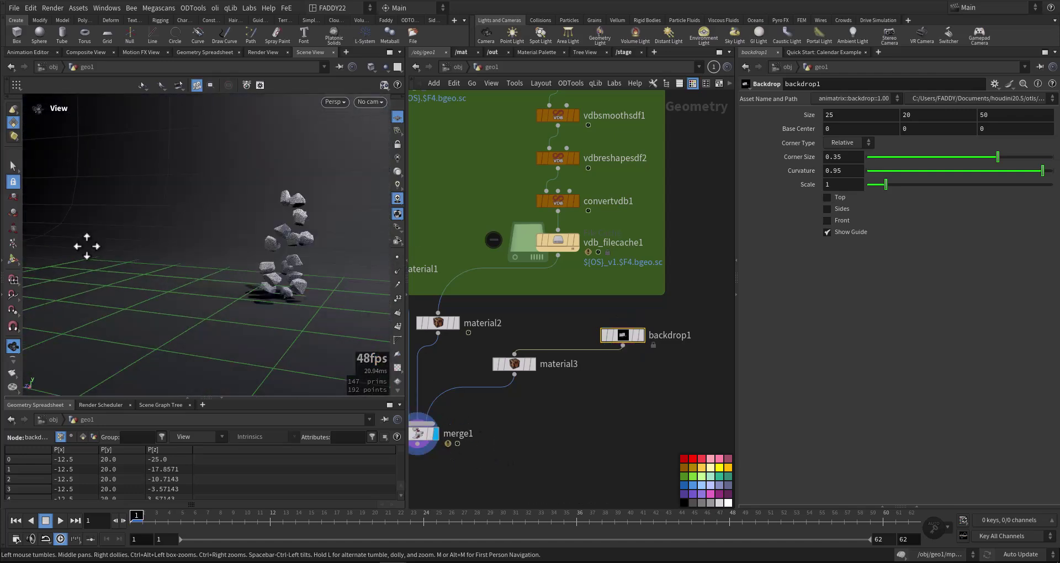
middle_drag(85, 246, 326, 338)
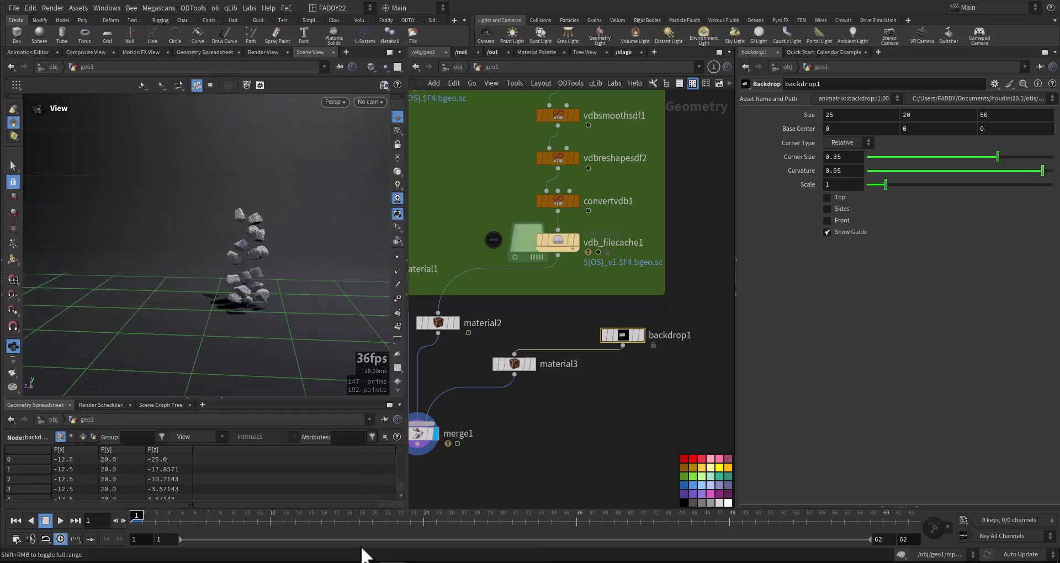